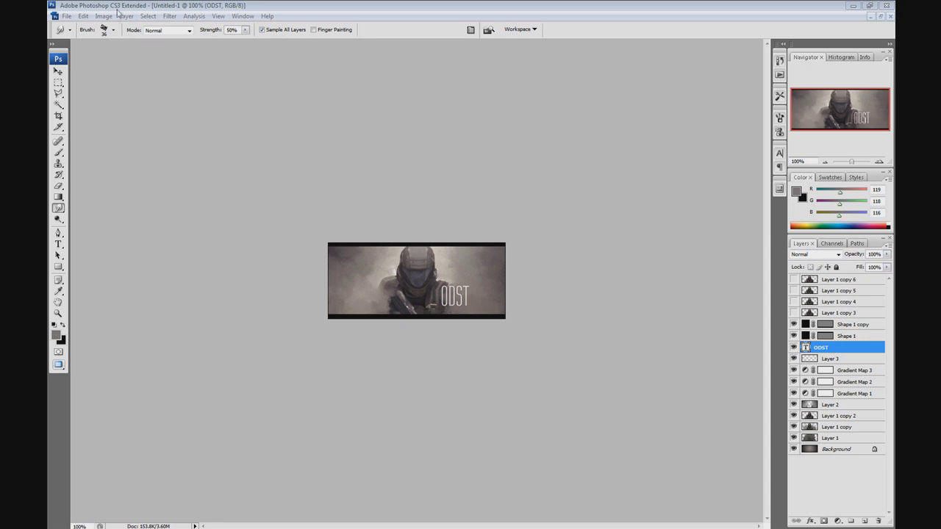
Step: Switch from the finished banner to the ODST.png soldier render document
{"action": "left_click", "coordinate": [870, 16]}
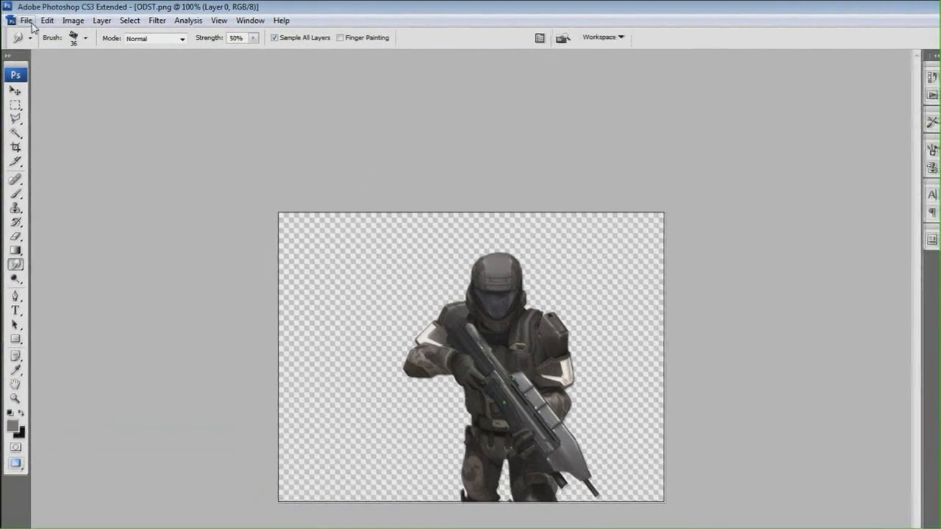
Step: Create a new 350 × 150 px document at 72 pixels/inch with a white background
{"action": "left_click", "coordinate": [27, 20]}
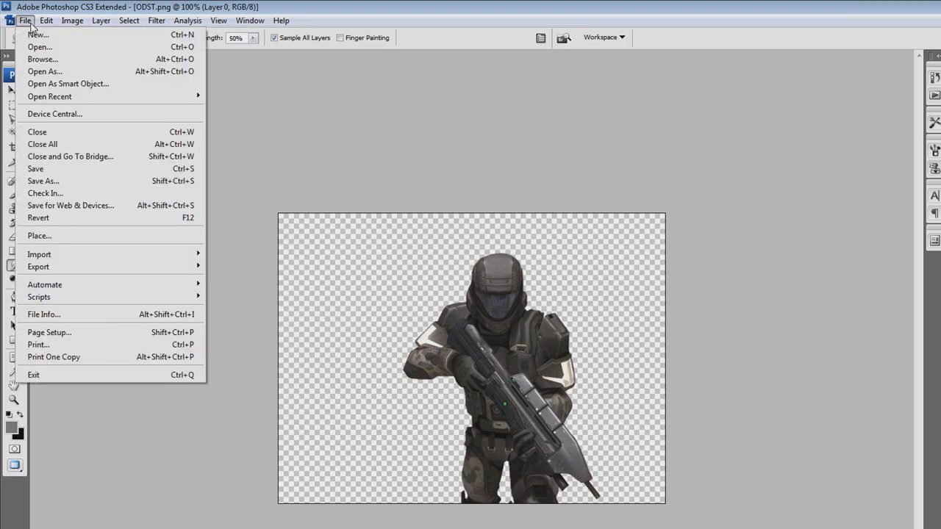
{"action": "left_click", "coordinate": [42, 34]}
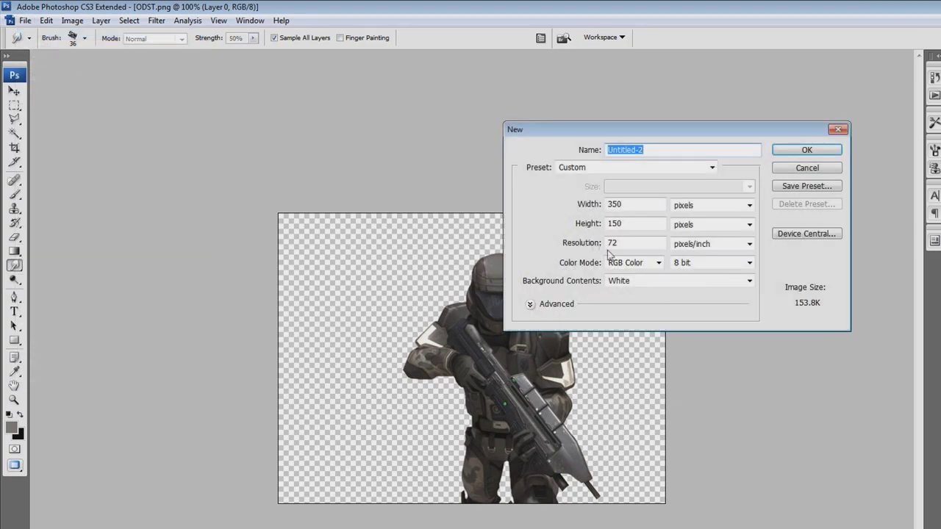
{"action": "left_click_drag", "start_coordinate": [635, 135], "coordinate": [719, 134]}
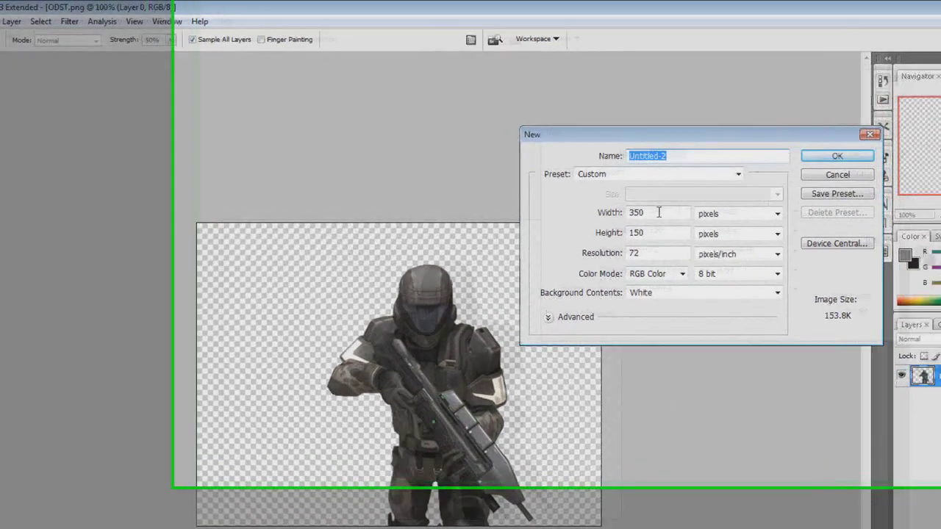
{"action": "double_click", "coordinate": [717, 204]}
{"action": "double_click", "coordinate": [525, 255]}
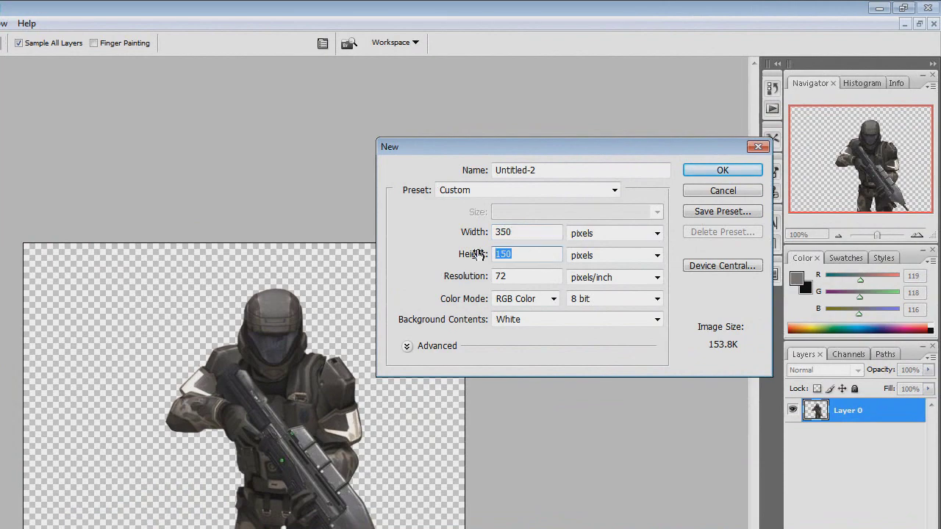
{"action": "left_click", "coordinate": [723, 169]}
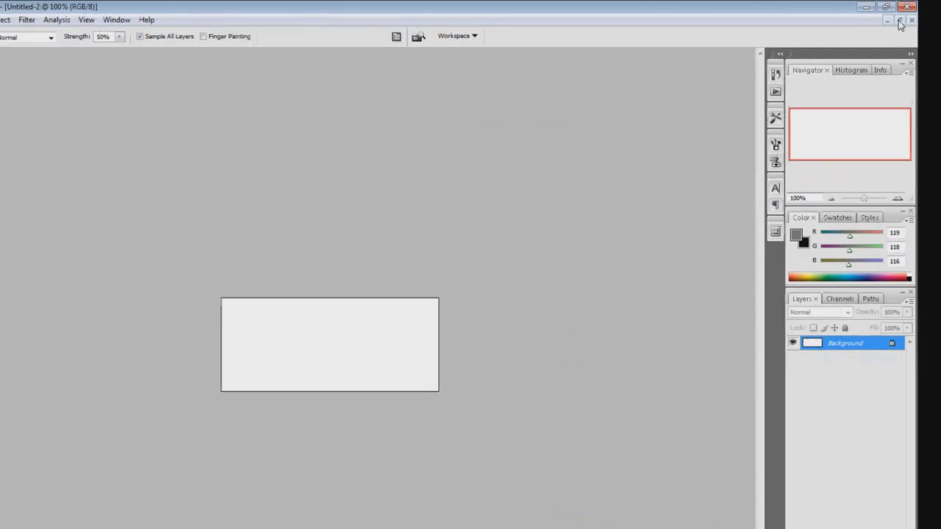
{"action": "left_click", "coordinate": [900, 21]}
Step: Drag the soldier layer from ODST.png into Untitled-2 and shift him down so the helmet shows
{"action": "left_click_drag", "start_coordinate": [71, 122], "coordinate": [478, 145]}
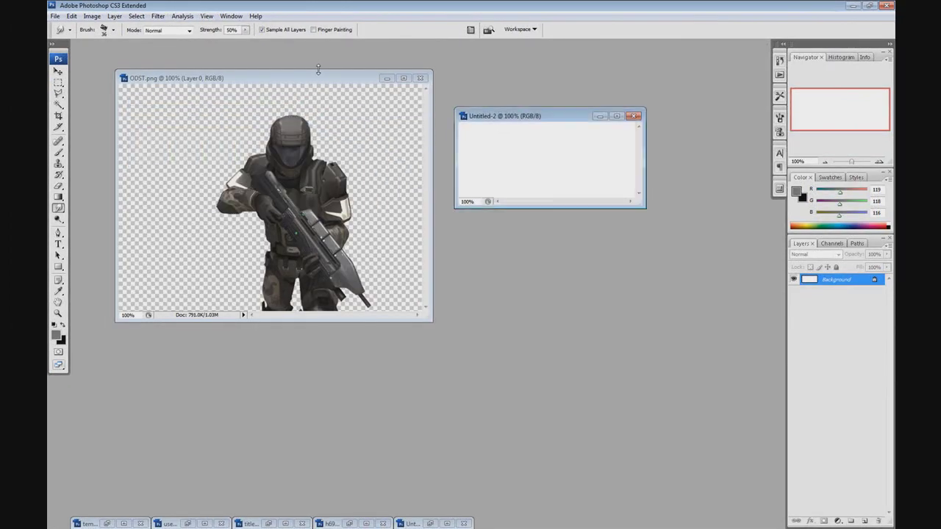
{"action": "left_click", "coordinate": [318, 69]}
{"action": "left_click_drag", "start_coordinate": [839, 289], "coordinate": [560, 166]}
{"action": "left_click", "coordinate": [616, 115]}
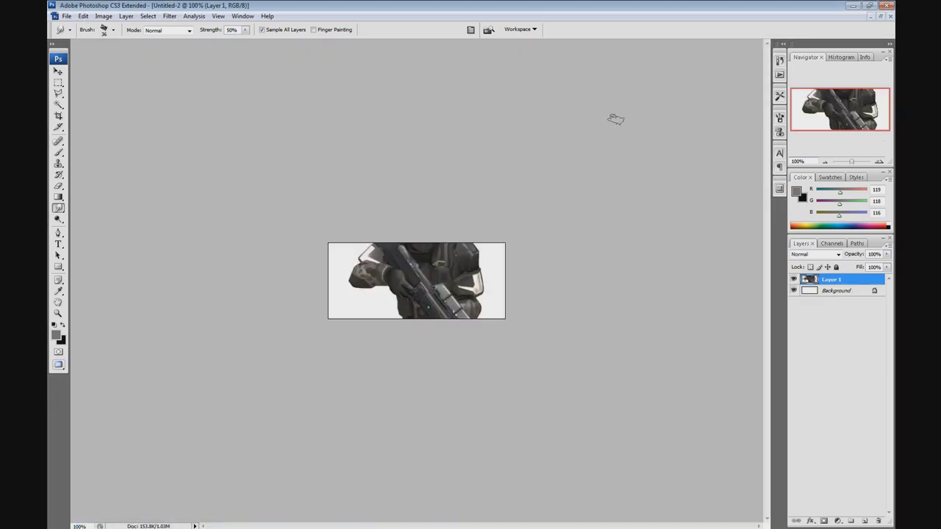
{"action": "left_click", "coordinate": [58, 70]}
{"action": "left_click_drag", "start_coordinate": [403, 284], "coordinate": [392, 325]}
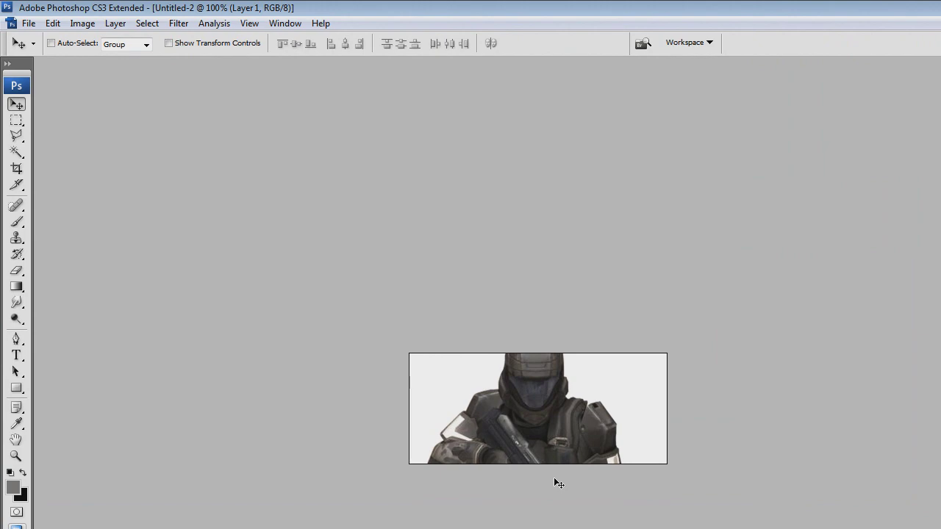
Step: Scale the soldier to 85.1% and recentre him to frame the helmet, chest and rifle
{"action": "key", "text": "ctrl+t"}
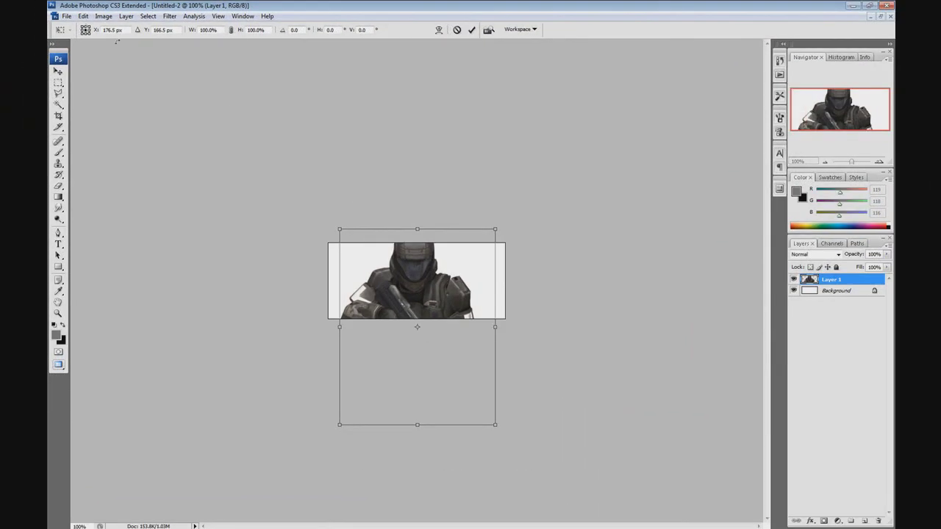
{"action": "left_click", "coordinate": [80, 16]}
{"action": "left_click", "coordinate": [421, 267]}
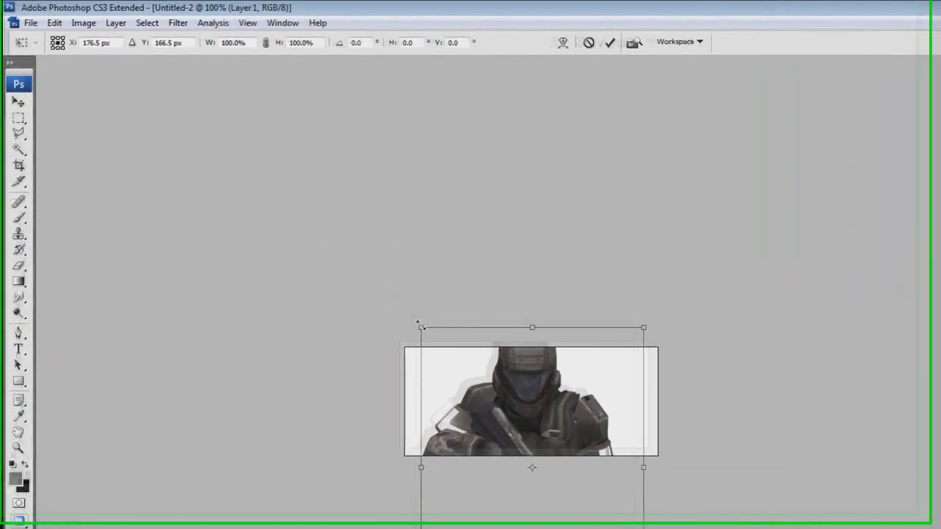
{"action": "left_click_drag", "start_coordinate": [338, 228], "coordinate": [354, 261]}
{"action": "left_click_drag", "start_coordinate": [446, 379], "coordinate": [450, 381]}
{"action": "left_click_drag", "start_coordinate": [564, 435], "coordinate": [550, 419]}
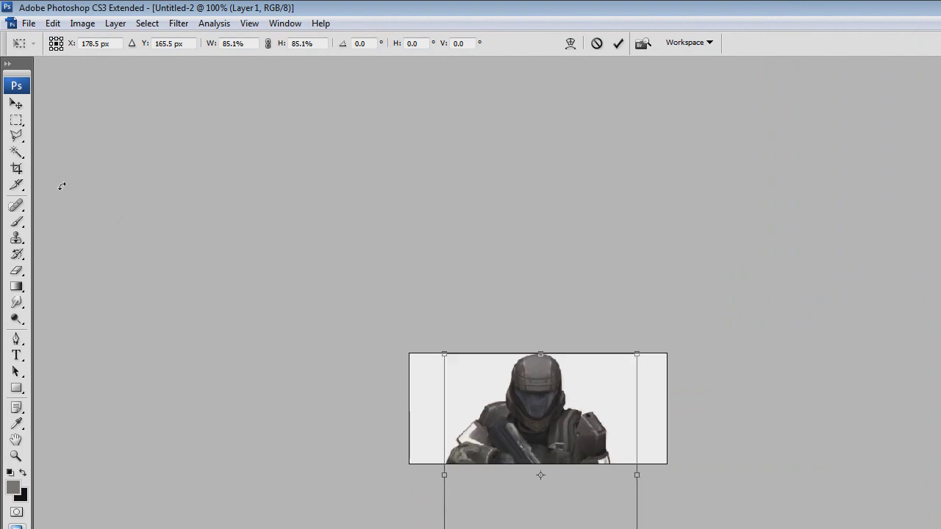
{"action": "left_click", "coordinate": [16, 104]}
{"action": "left_click", "coordinate": [575, 295]}
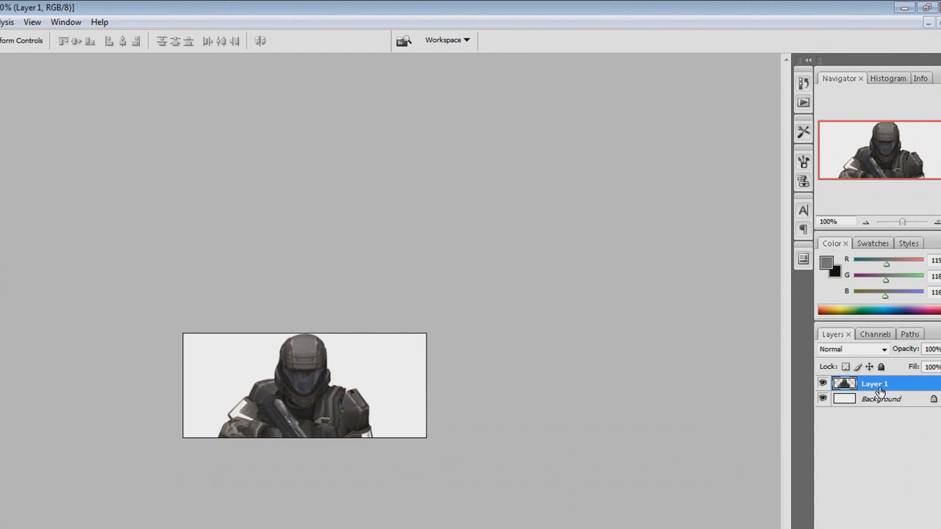
{"action": "key", "text": "ctrl+j"}
{"action": "key", "text": "ctrl+j"}
{"action": "key", "text": "ctrl+j"}
{"action": "key", "text": "ctrl+j"}
{"action": "key", "text": "ctrl+j"}
{"action": "key", "text": "ctrl+j"}
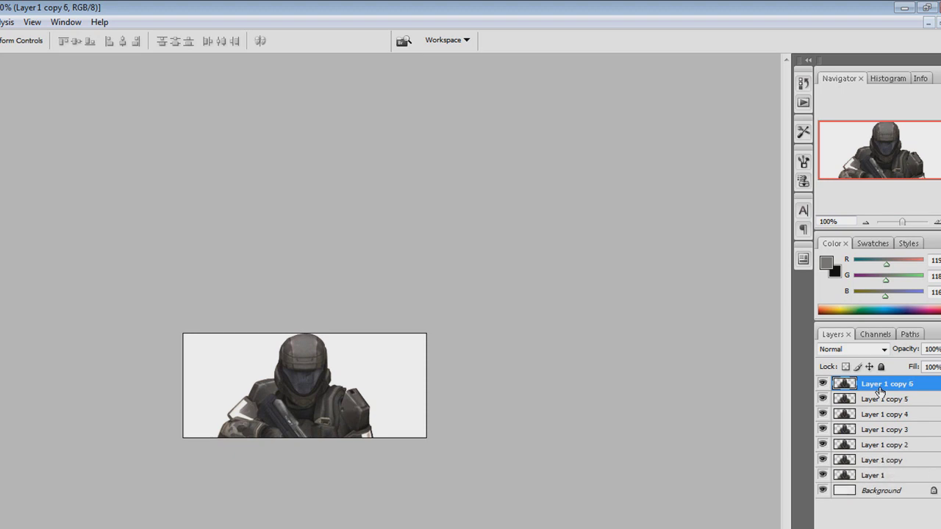
Step: Finish stacking six Layer 1 copies above the original, then select the Background layer
{"action": "right_click", "coordinate": [881, 461]}
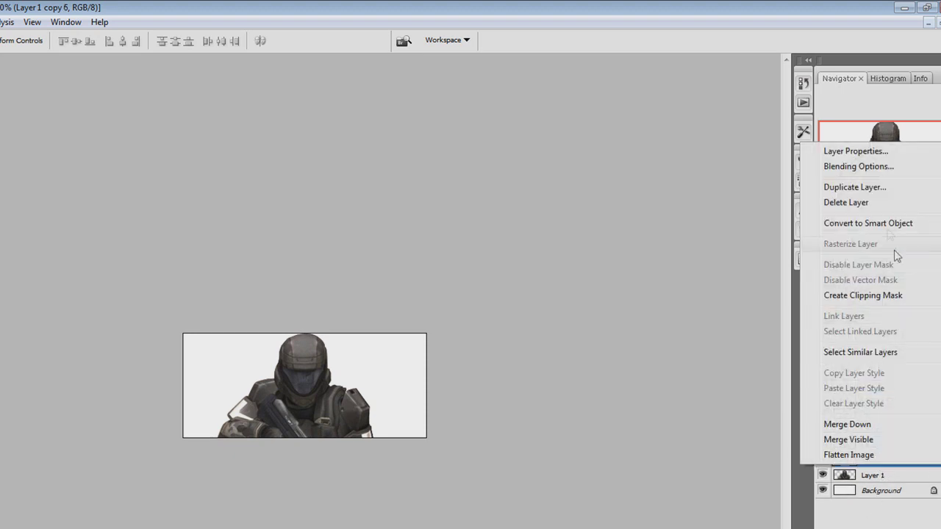
{"action": "left_click", "coordinate": [870, 480]}
{"action": "left_click", "coordinate": [871, 476]}
{"action": "left_click", "coordinate": [881, 490]}
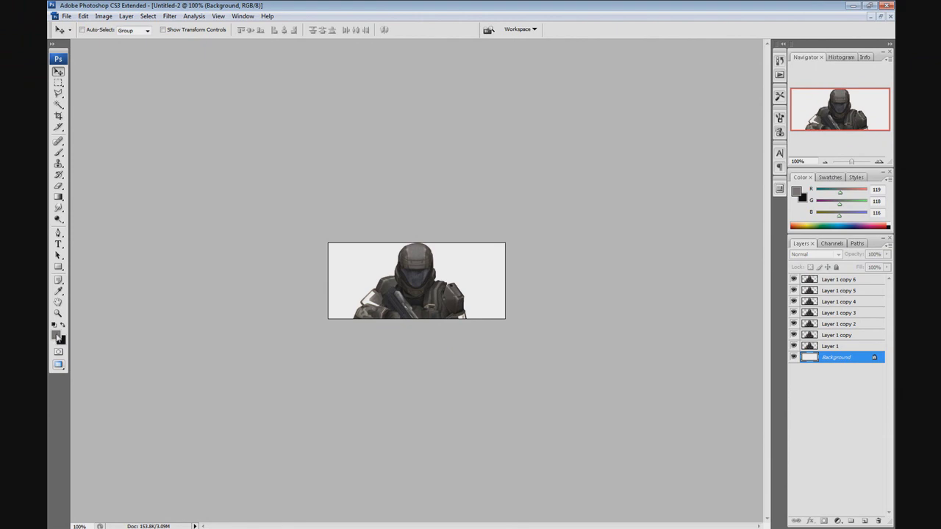
Step: Set the foreground colour to grey #74706f sampled from the soldier's helmet
{"action": "left_click", "coordinate": [58, 337]}
{"action": "left_click", "coordinate": [420, 247]}
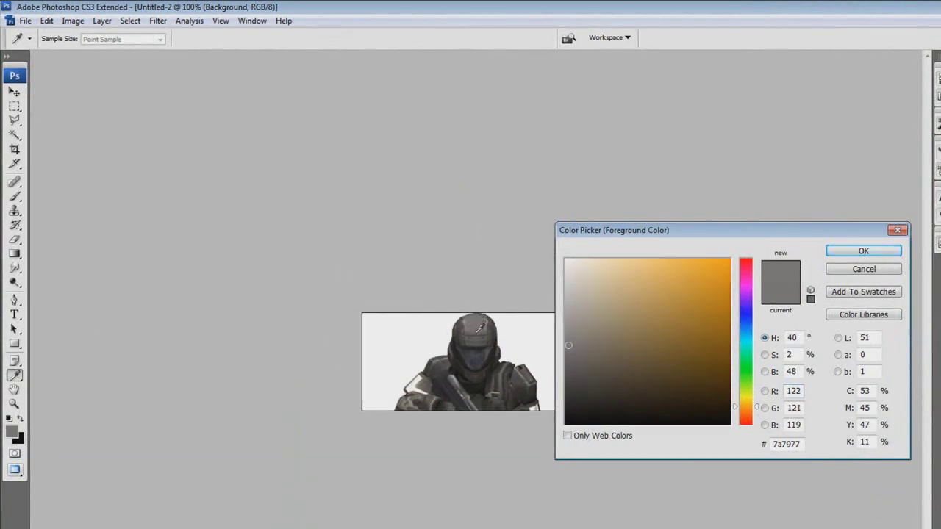
{"action": "left_click_drag", "start_coordinate": [478, 330], "coordinate": [480, 326]}
{"action": "left_click", "coordinate": [853, 254]}
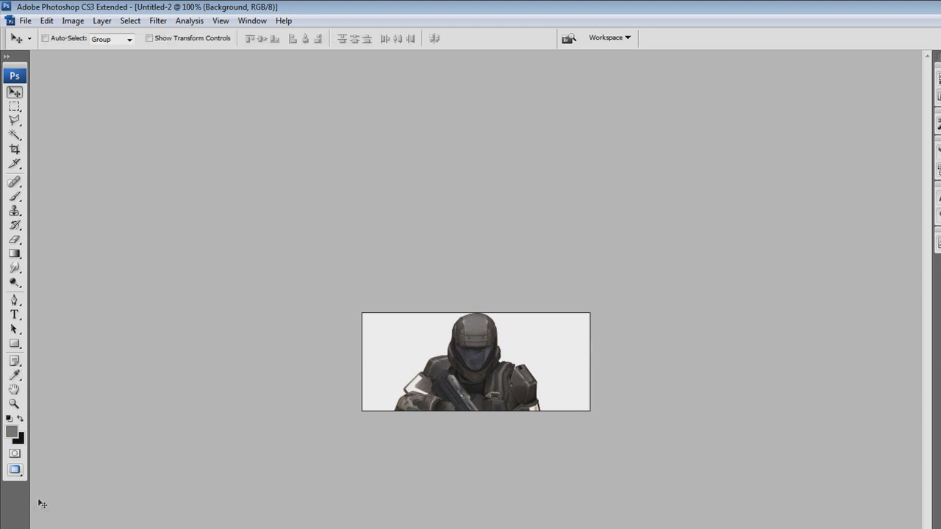
Step: Set the background colour to near-black #020202
{"action": "left_click", "coordinate": [24, 438]}
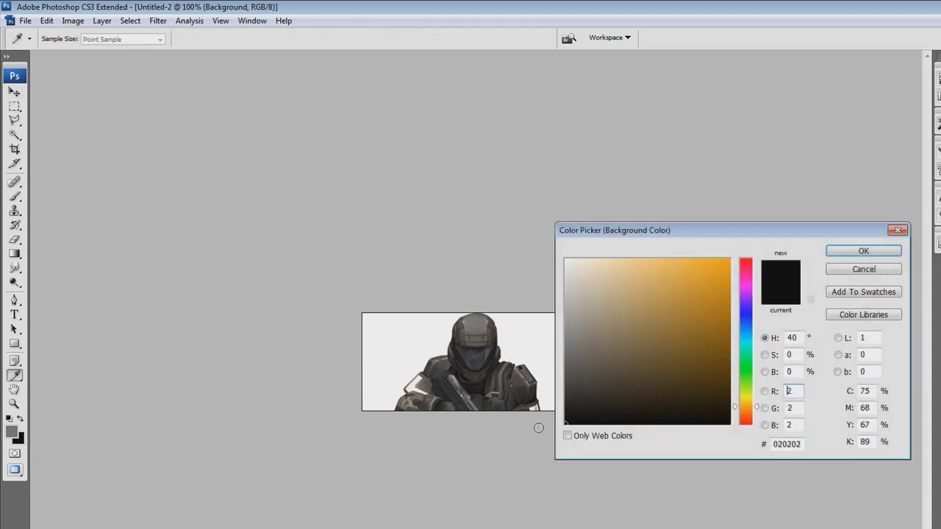
{"action": "left_click", "coordinate": [888, 255]}
{"action": "key", "text": "v"}
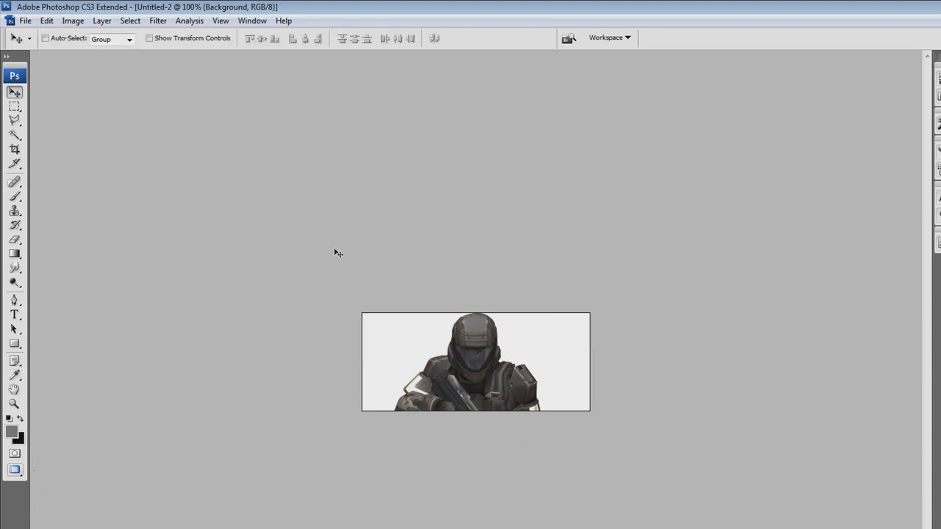
{"action": "left_click", "coordinate": [15, 255]}
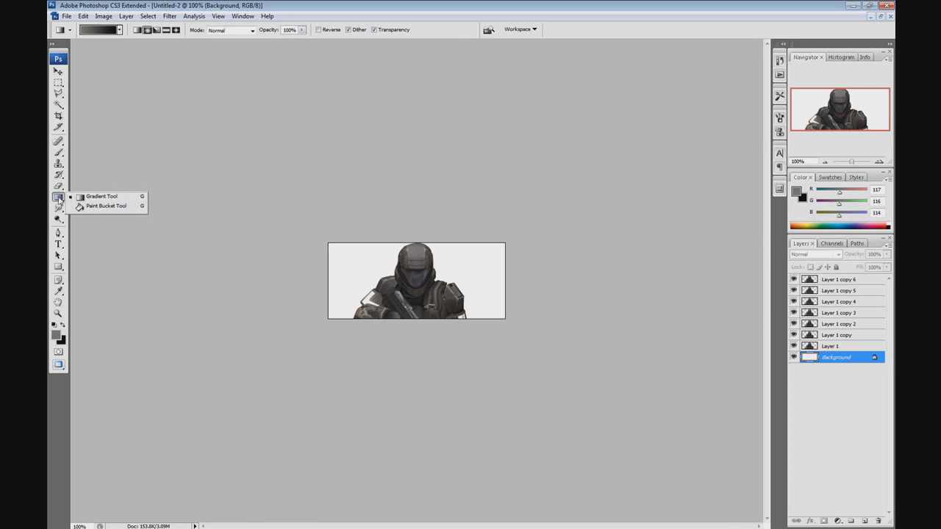
Step: Fill the Background with a radial Foreground to Background gradient from the helmet to the lower left
{"action": "left_click", "coordinate": [103, 205]}
{"action": "left_click", "coordinate": [58, 197]}
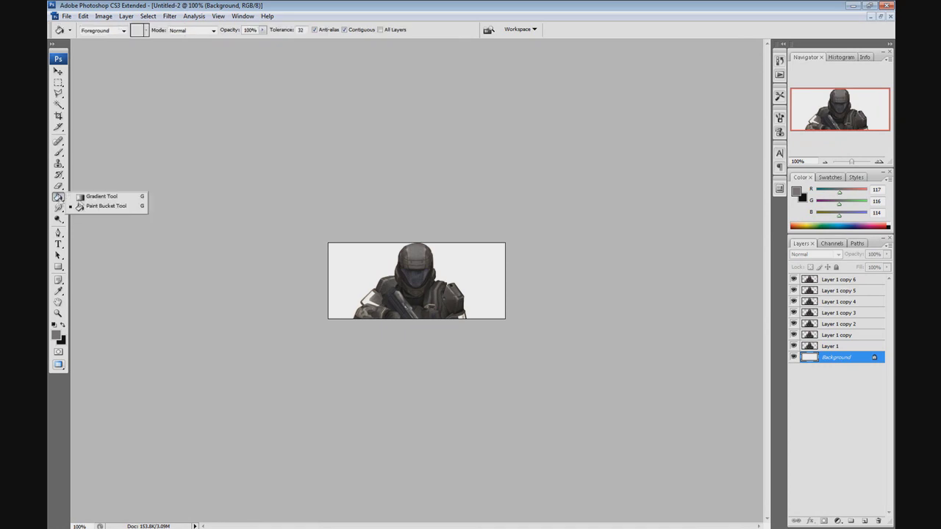
{"action": "left_click", "coordinate": [101, 197]}
{"action": "left_click", "coordinate": [147, 29]}
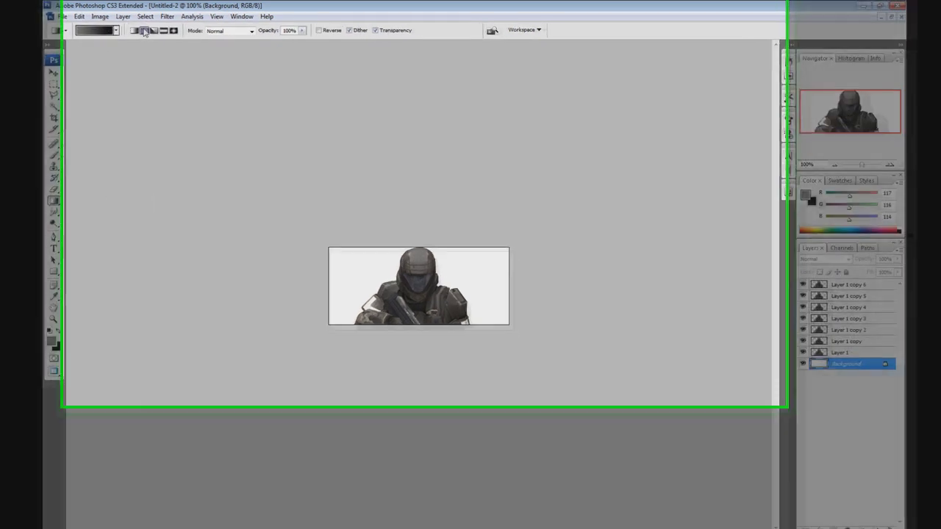
{"action": "left_click", "coordinate": [52, 39]}
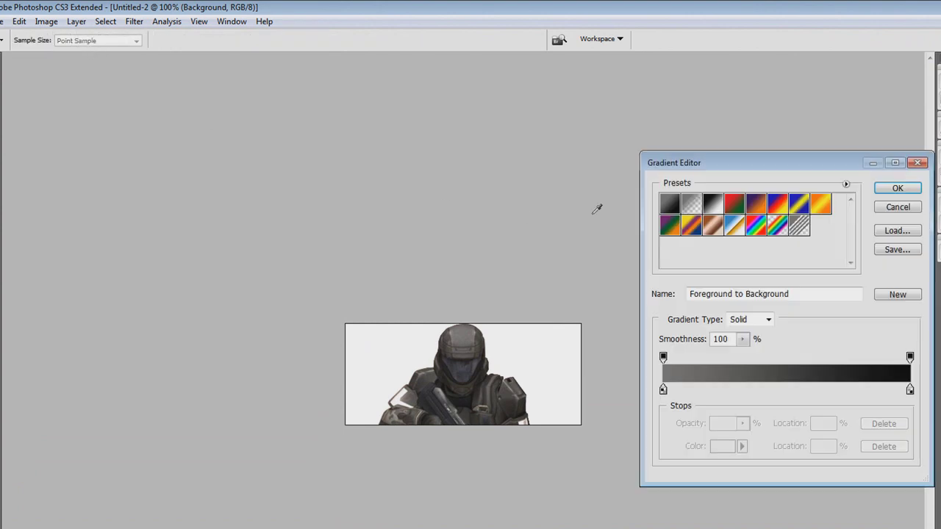
{"action": "left_click", "coordinate": [898, 188]}
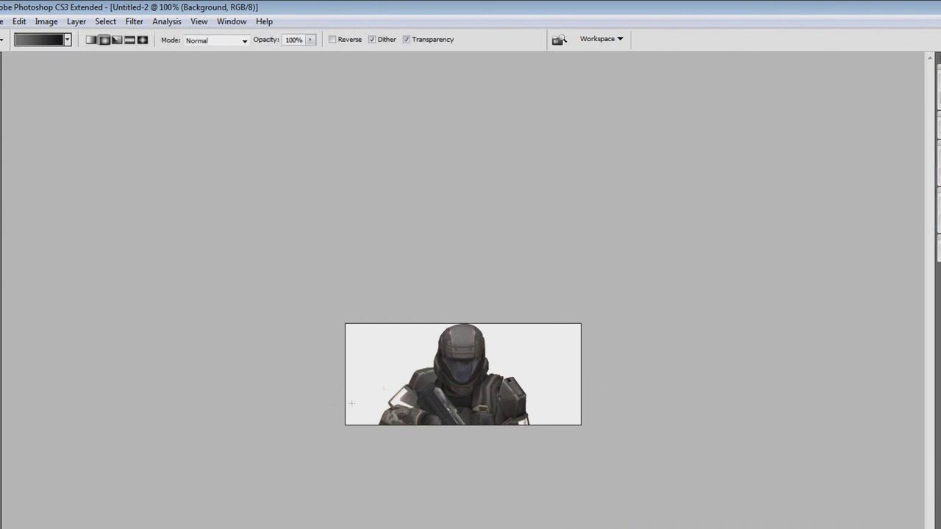
{"action": "left_click_drag", "start_coordinate": [465, 368], "coordinate": [266, 423]}
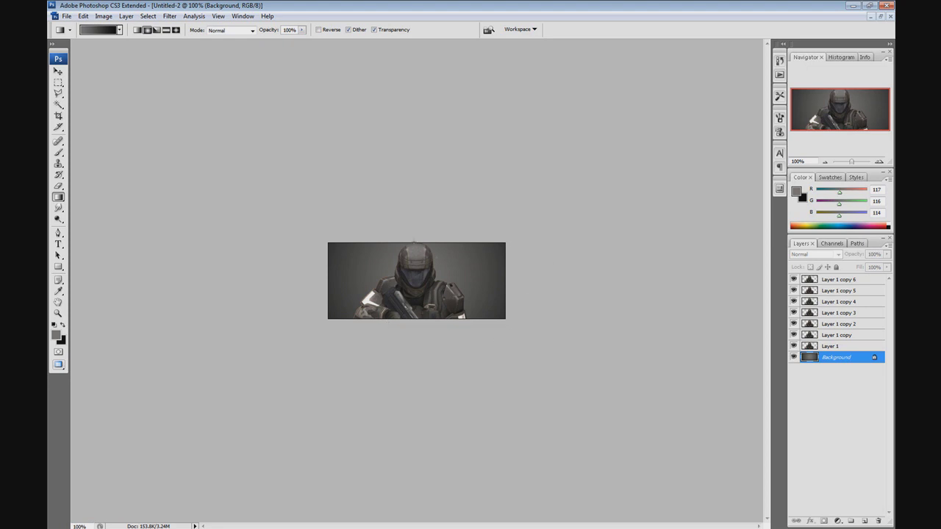
{"action": "left_click", "coordinate": [827, 347]}
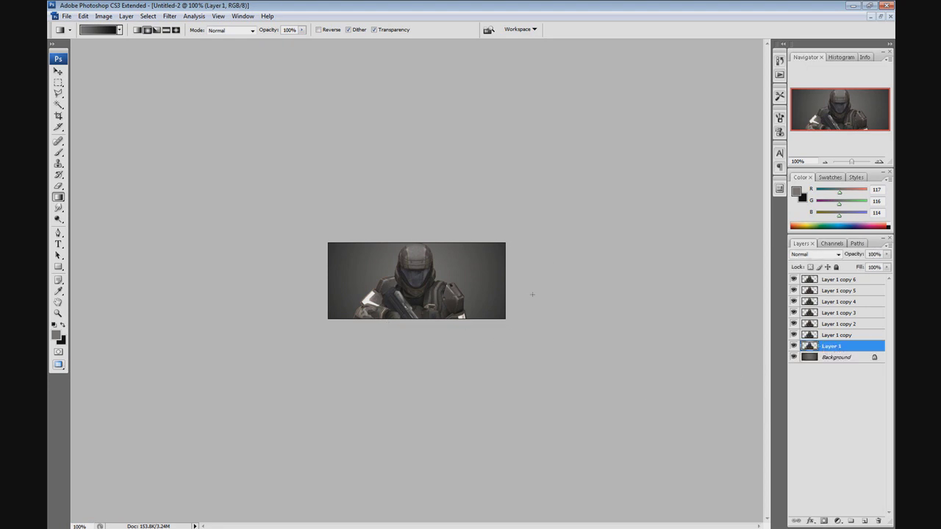
Step: Choose the Smudge tool and bring up its brush tip shape settings
{"action": "left_click", "coordinate": [58, 209]}
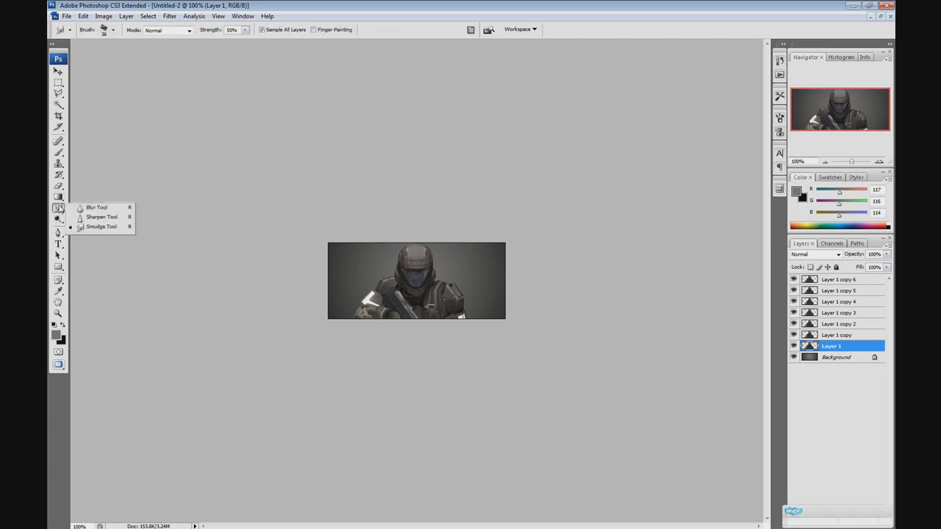
{"action": "left_click", "coordinate": [98, 228]}
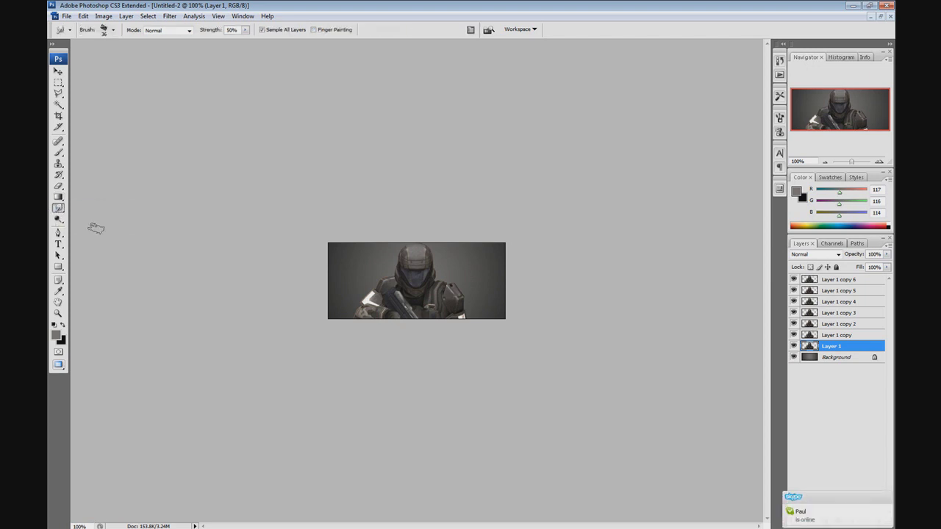
{"action": "left_click", "coordinate": [778, 99]}
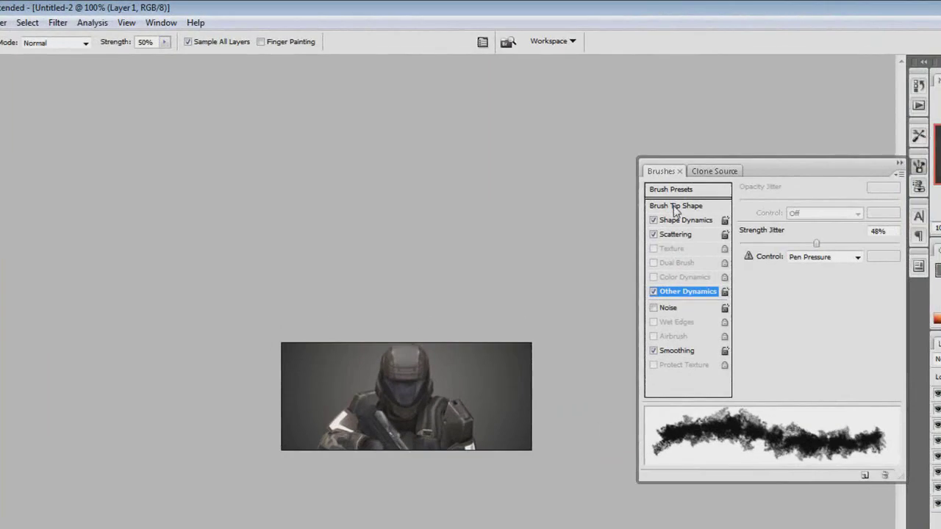
{"action": "left_click", "coordinate": [657, 187]}
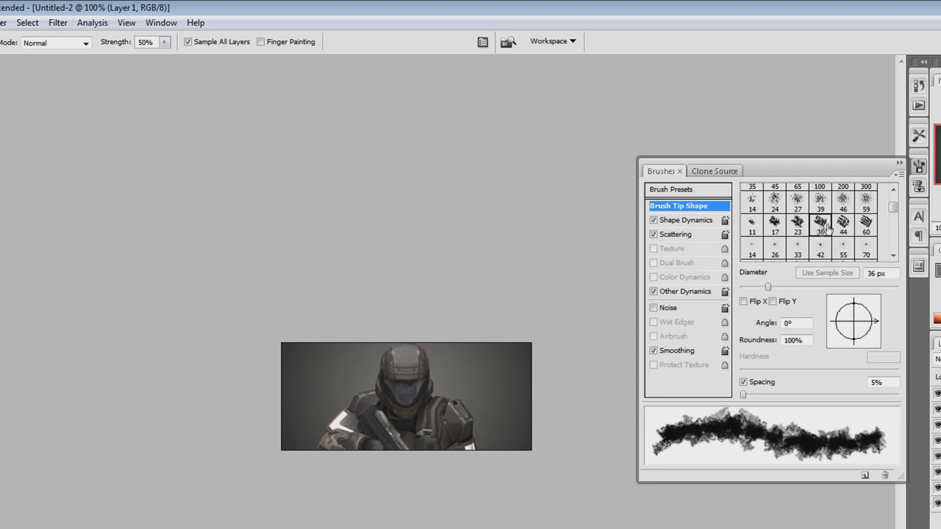
Step: Give the brush 100% size and angle jitter, 118% scatter, 48% strength jitter and Smoothing
{"action": "left_click", "coordinate": [696, 222]}
{"action": "left_click", "coordinate": [695, 235]}
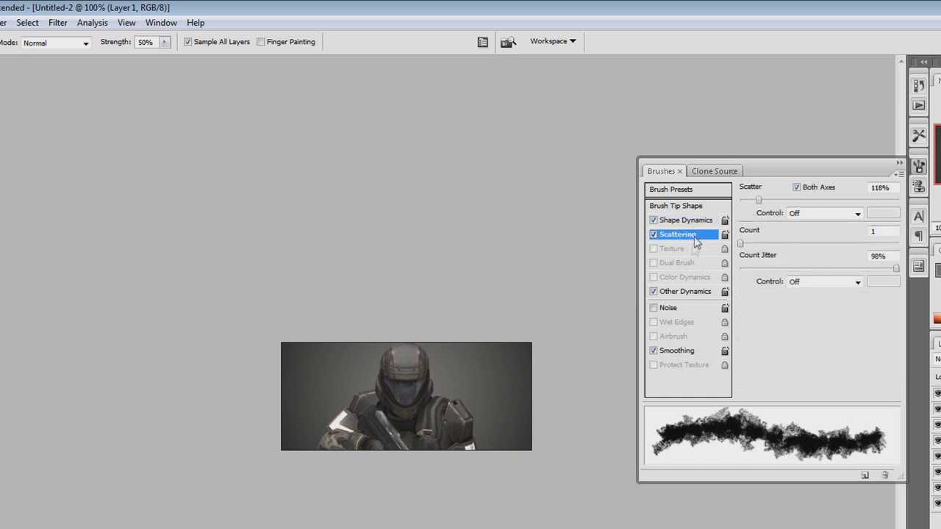
{"action": "left_click", "coordinate": [685, 292]}
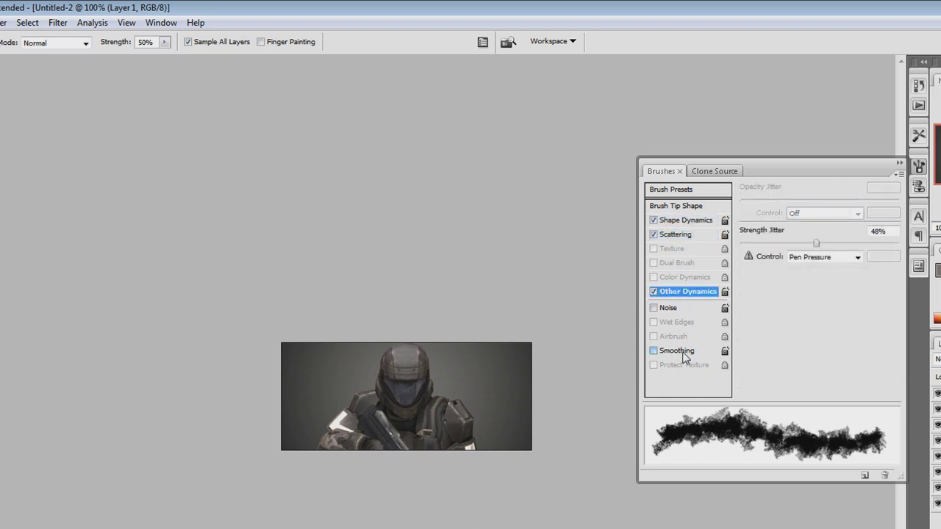
{"action": "left_click", "coordinate": [683, 352]}
{"action": "left_click", "coordinate": [692, 221]}
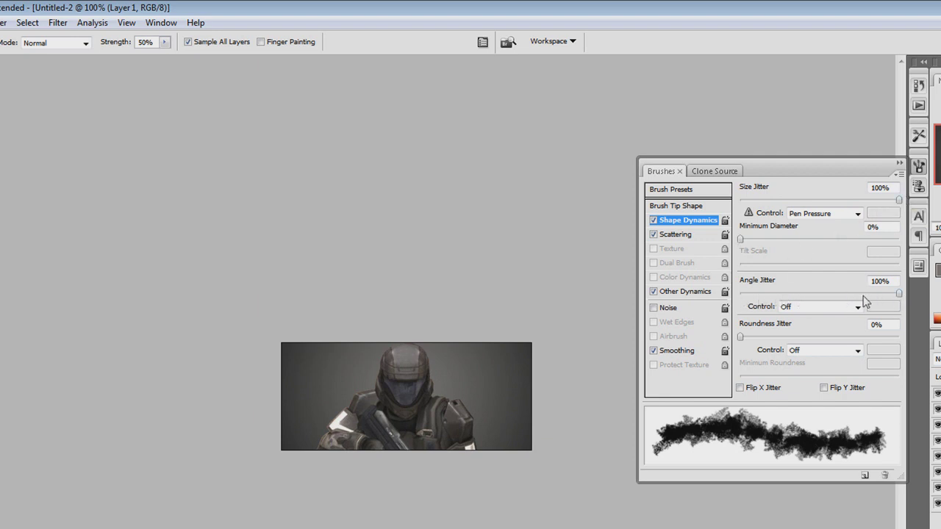
{"action": "left_click", "coordinate": [682, 240]}
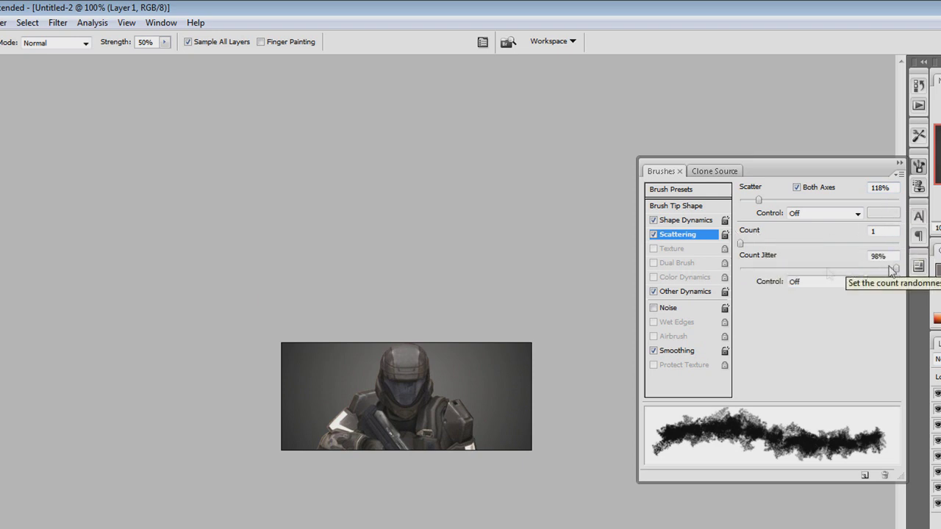
{"action": "left_click", "coordinate": [684, 291]}
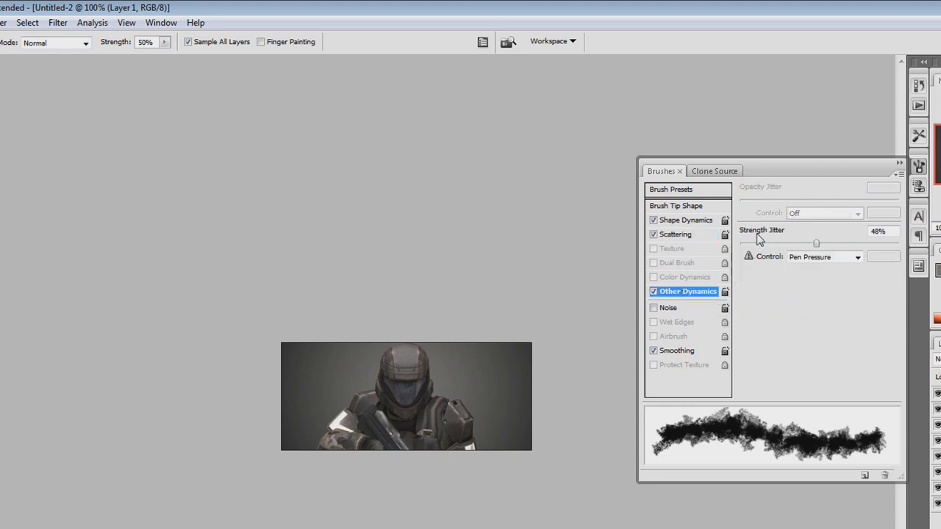
{"action": "left_click", "coordinate": [899, 164]}
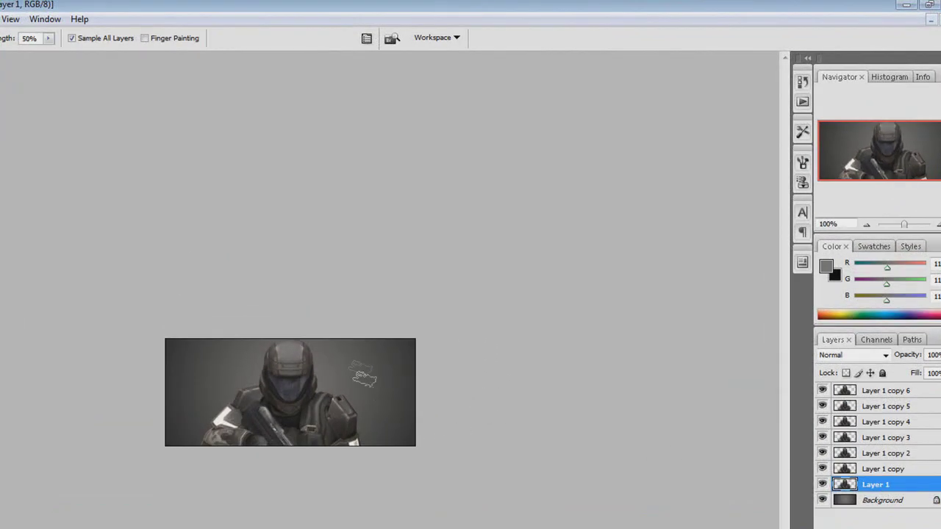
Step: Hide Layer 1 copy 6 down through Layer 1 copy
{"action": "left_click", "coordinate": [871, 393]}
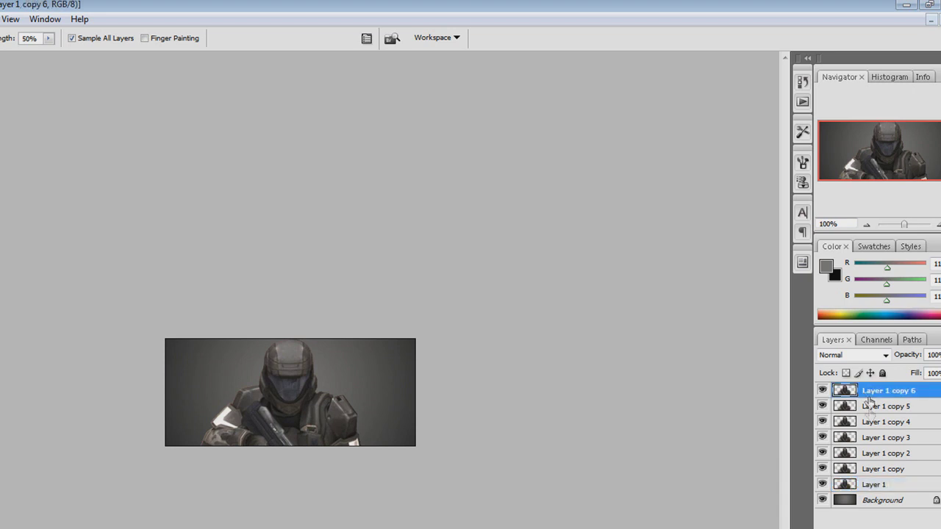
{"action": "left_click", "coordinate": [878, 472]}
{"action": "left_click", "coordinate": [821, 391]}
{"action": "left_click_drag", "start_coordinate": [822, 394], "coordinate": [823, 476]}
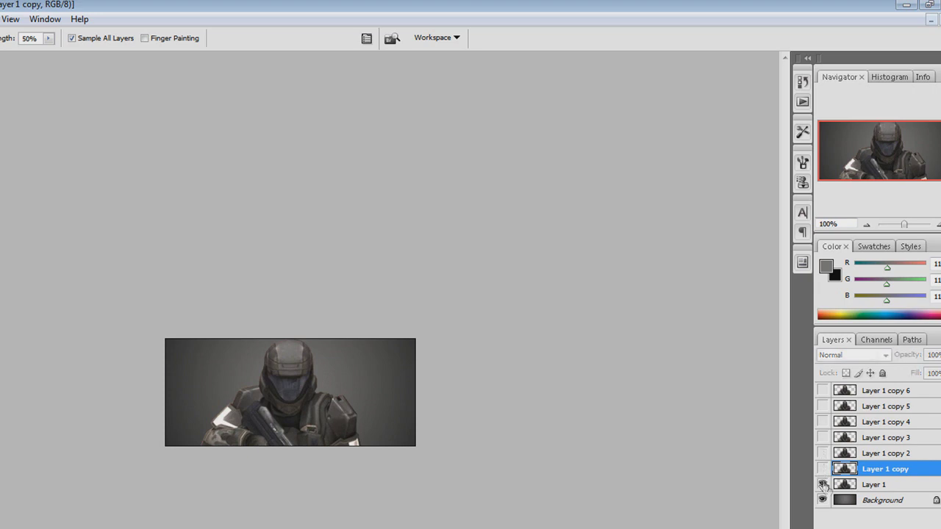
Step: Smudge Layer 1's soldier into a soft cloudy grey texture across the banner
{"action": "left_click", "coordinate": [872, 486]}
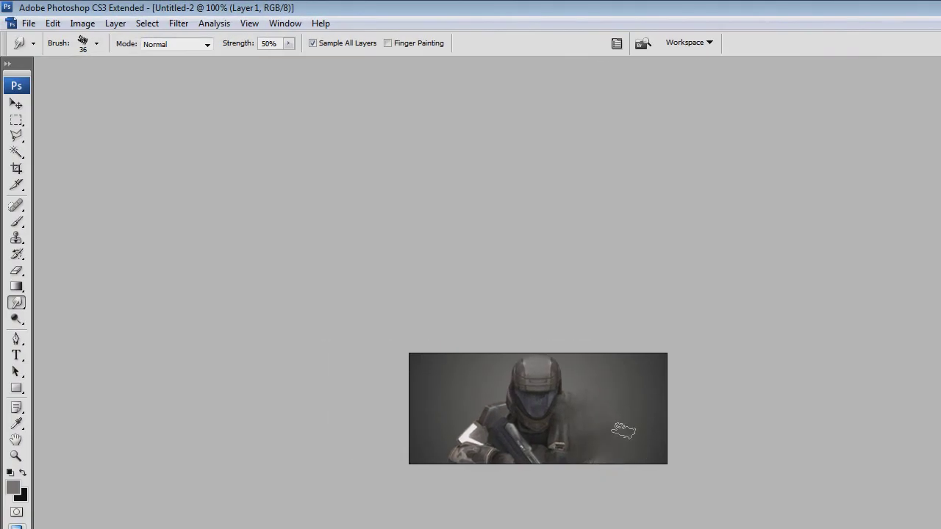
{"action": "mouse_move", "coordinate": [624, 431]}
{"action": "left_mouse_down"}
{"action": "mouse_move", "coordinate": [588, 409]}
{"action": "mouse_move", "coordinate": [588, 363]}
{"action": "mouse_move", "coordinate": [552, 359]}
{"action": "mouse_move", "coordinate": [524, 399]}
{"action": "mouse_move", "coordinate": [471, 428]}
{"action": "mouse_move", "coordinate": [477, 454]}
{"action": "mouse_move", "coordinate": [491, 453]}
{"action": "mouse_move", "coordinate": [498, 465]}
{"action": "mouse_move", "coordinate": [557, 452]}
{"action": "mouse_move", "coordinate": [493, 451]}
{"action": "mouse_move", "coordinate": [553, 422]}
{"action": "mouse_move", "coordinate": [539, 407]}
{"action": "mouse_move", "coordinate": [550, 395]}
{"action": "mouse_move", "coordinate": [428, 437]}
{"action": "mouse_move", "coordinate": [530, 379]}
{"action": "mouse_move", "coordinate": [538, 355]}
{"action": "mouse_move", "coordinate": [446, 408]}
{"action": "mouse_move", "coordinate": [490, 371]}
{"action": "mouse_move", "coordinate": [510, 366]}
{"action": "mouse_move", "coordinate": [426, 438]}
{"action": "mouse_move", "coordinate": [474, 414]}
{"action": "mouse_move", "coordinate": [502, 424]}
{"action": "mouse_move", "coordinate": [589, 383]}
{"action": "mouse_move", "coordinate": [526, 405]}
{"action": "mouse_move", "coordinate": [545, 413]}
{"action": "mouse_move", "coordinate": [555, 460]}
{"action": "mouse_move", "coordinate": [623, 453]}
{"action": "mouse_move", "coordinate": [563, 453]}
{"action": "mouse_move", "coordinate": [520, 382]}
{"action": "mouse_move", "coordinate": [586, 353]}
{"action": "mouse_move", "coordinate": [579, 389]}
{"action": "mouse_move", "coordinate": [567, 372]}
{"action": "mouse_move", "coordinate": [523, 371]}
{"action": "mouse_move", "coordinate": [485, 403]}
{"action": "mouse_move", "coordinate": [471, 431]}
{"action": "mouse_move", "coordinate": [505, 452]}
{"action": "mouse_move", "coordinate": [474, 462]}
{"action": "mouse_move", "coordinate": [502, 407]}
{"action": "mouse_move", "coordinate": [429, 445]}
{"action": "mouse_move", "coordinate": [450, 365]}
{"action": "left_mouse_up"}
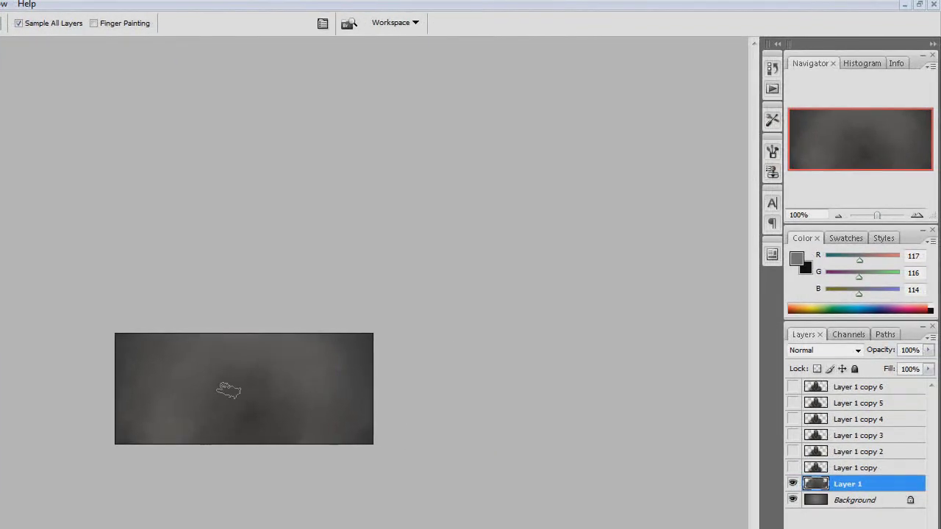
{"action": "mouse_move", "coordinate": [229, 391]}
{"action": "left_mouse_down"}
{"action": "mouse_move", "coordinate": [378, 343]}
{"action": "mouse_move", "coordinate": [336, 374]}
{"action": "mouse_move", "coordinate": [347, 391]}
{"action": "mouse_move", "coordinate": [338, 438]}
{"action": "mouse_move", "coordinate": [286, 393]}
{"action": "mouse_move", "coordinate": [278, 398]}
{"action": "mouse_move", "coordinate": [323, 416]}
{"action": "mouse_move", "coordinate": [292, 444]}
{"action": "mouse_move", "coordinate": [250, 383]}
{"action": "mouse_move", "coordinate": [209, 386]}
{"action": "mouse_move", "coordinate": [194, 420]}
{"action": "mouse_move", "coordinate": [234, 425]}
{"action": "mouse_move", "coordinate": [262, 413]}
{"action": "mouse_move", "coordinate": [288, 446]}
{"action": "mouse_move", "coordinate": [207, 424]}
{"action": "mouse_move", "coordinate": [211, 437]}
{"action": "mouse_move", "coordinate": [152, 434]}
{"action": "mouse_move", "coordinate": [212, 408]}
{"action": "mouse_move", "coordinate": [206, 393]}
{"action": "mouse_move", "coordinate": [264, 362]}
{"action": "mouse_move", "coordinate": [365, 408]}
{"action": "mouse_move", "coordinate": [319, 346]}
{"action": "mouse_move", "coordinate": [210, 354]}
{"action": "mouse_move", "coordinate": [210, 340]}
{"action": "mouse_move", "coordinate": [143, 340]}
{"action": "left_mouse_up"}
Step: Make Layer 1 copy visible and smear the soldier's right shoulder into the smoke
{"action": "left_click", "coordinate": [866, 470]}
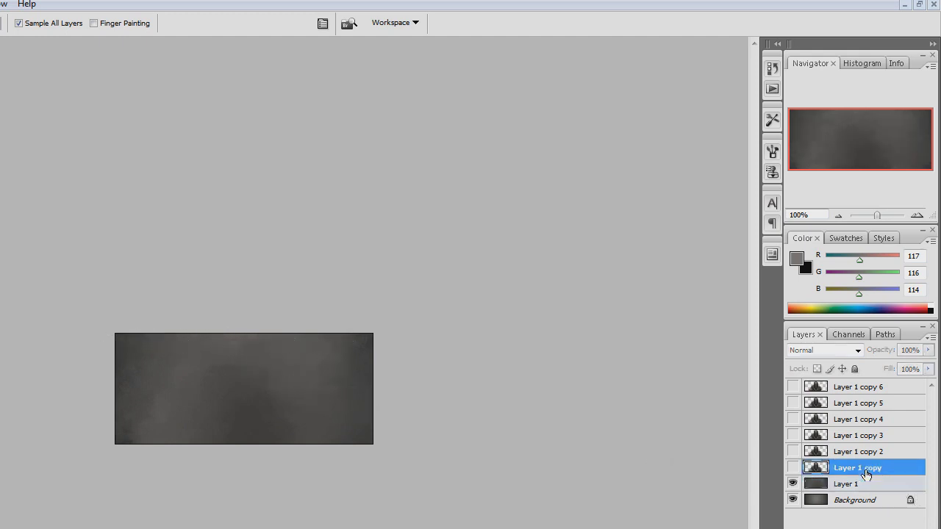
{"action": "left_click", "coordinate": [793, 469]}
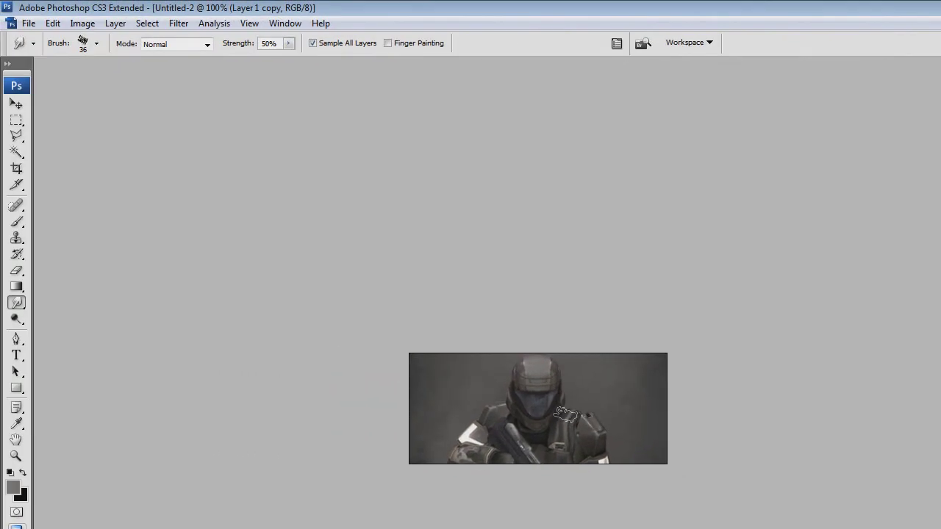
{"action": "mouse_move", "coordinate": [578, 416]}
{"action": "left_mouse_down"}
{"action": "mouse_move", "coordinate": [611, 463]}
{"action": "mouse_move", "coordinate": [586, 437]}
{"action": "mouse_move", "coordinate": [581, 404]}
{"action": "mouse_move", "coordinate": [592, 400]}
{"action": "mouse_move", "coordinate": [616, 436]}
{"action": "mouse_move", "coordinate": [615, 464]}
{"action": "mouse_move", "coordinate": [639, 461]}
{"action": "mouse_move", "coordinate": [470, 469]}
{"action": "mouse_move", "coordinate": [437, 449]}
{"action": "mouse_move", "coordinate": [480, 431]}
{"action": "mouse_move", "coordinate": [477, 403]}
{"action": "mouse_move", "coordinate": [493, 412]}
{"action": "mouse_move", "coordinate": [487, 406]}
{"action": "mouse_move", "coordinate": [452, 451]}
{"action": "mouse_move", "coordinate": [435, 455]}
{"action": "mouse_move", "coordinate": [415, 415]}
{"action": "mouse_move", "coordinate": [460, 420]}
{"action": "mouse_move", "coordinate": [452, 384]}
{"action": "mouse_move", "coordinate": [478, 387]}
{"action": "mouse_move", "coordinate": [498, 403]}
{"action": "mouse_move", "coordinate": [464, 389]}
{"action": "mouse_move", "coordinate": [456, 431]}
{"action": "mouse_move", "coordinate": [435, 445]}
{"action": "mouse_move", "coordinate": [447, 462]}
{"action": "mouse_move", "coordinate": [449, 435]}
{"action": "left_mouse_up"}
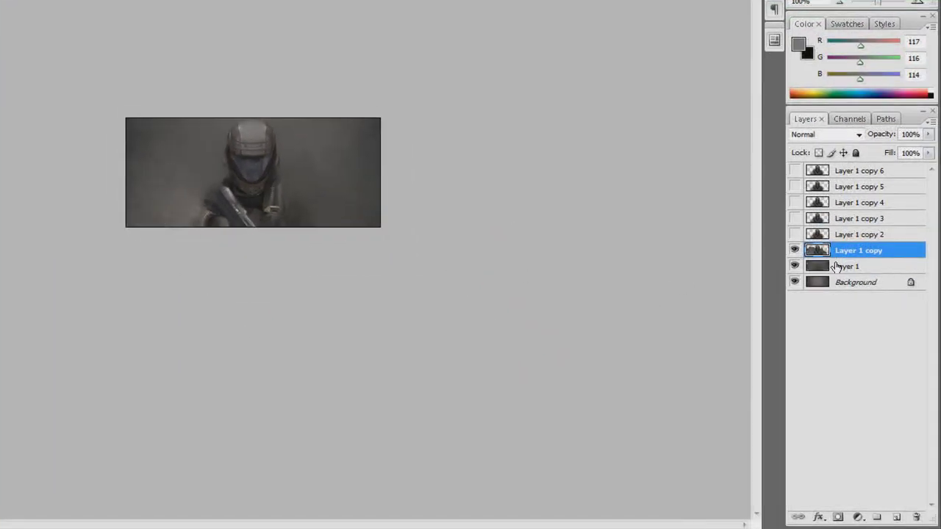
Step: Switch Layer 1 copy to Linear Dodge (Add) for bright smoke and make Layer 1 copy 2 visible
{"action": "left_click", "coordinate": [837, 133]}
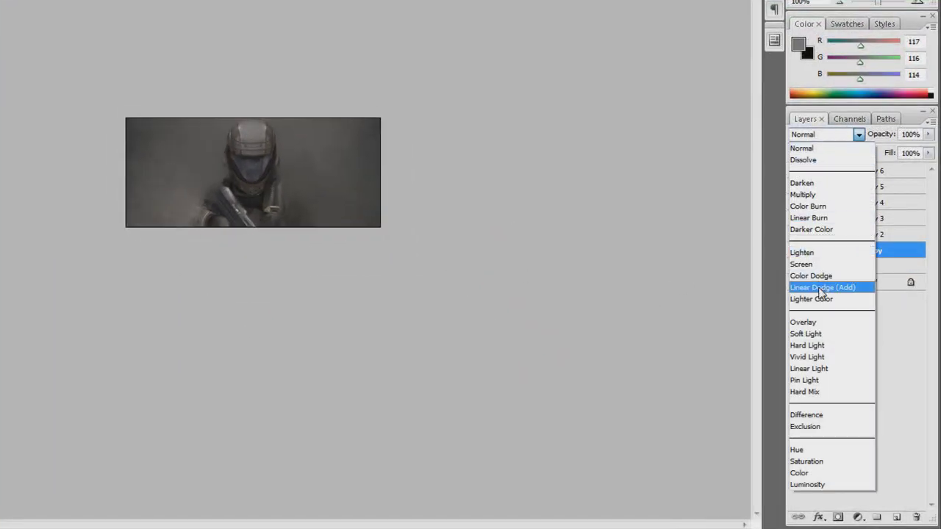
{"action": "left_click", "coordinate": [820, 288]}
{"action": "left_click", "coordinate": [840, 269]}
{"action": "left_click", "coordinate": [842, 138]}
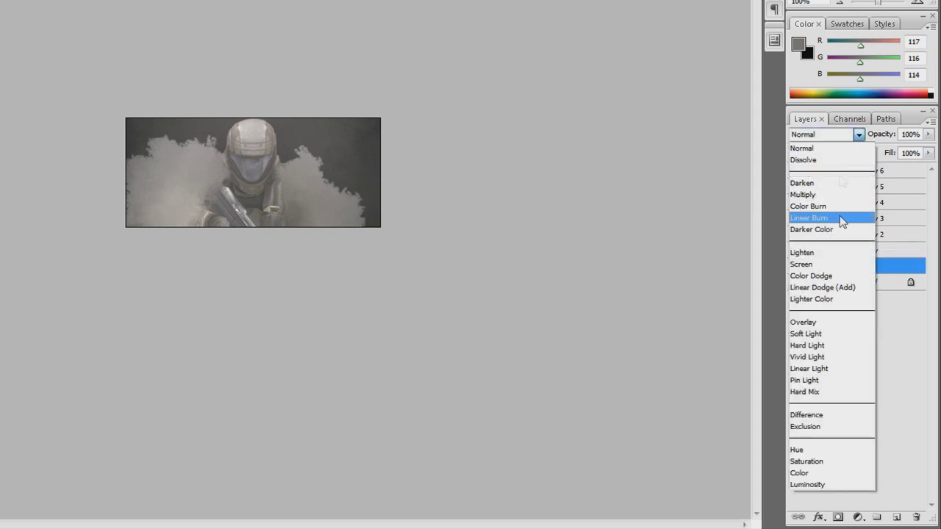
{"action": "left_click", "coordinate": [836, 291]}
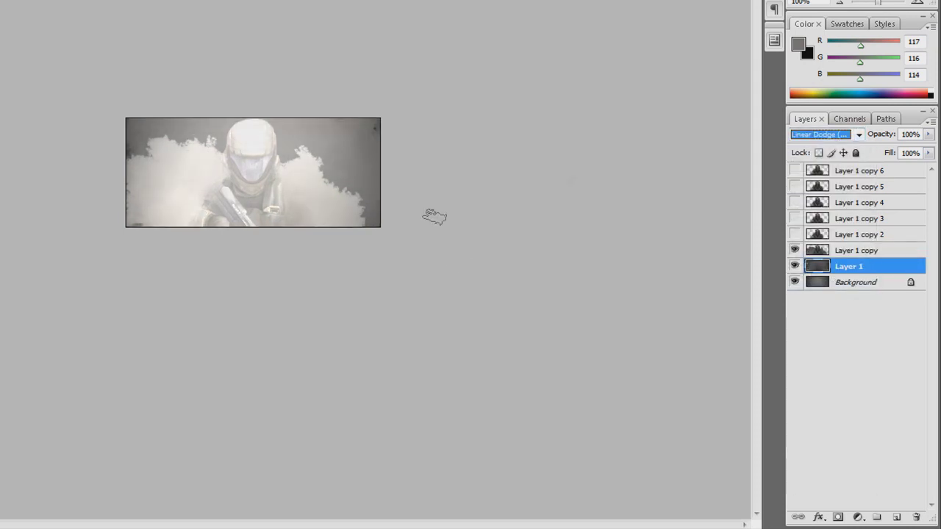
{"action": "left_click", "coordinate": [866, 237]}
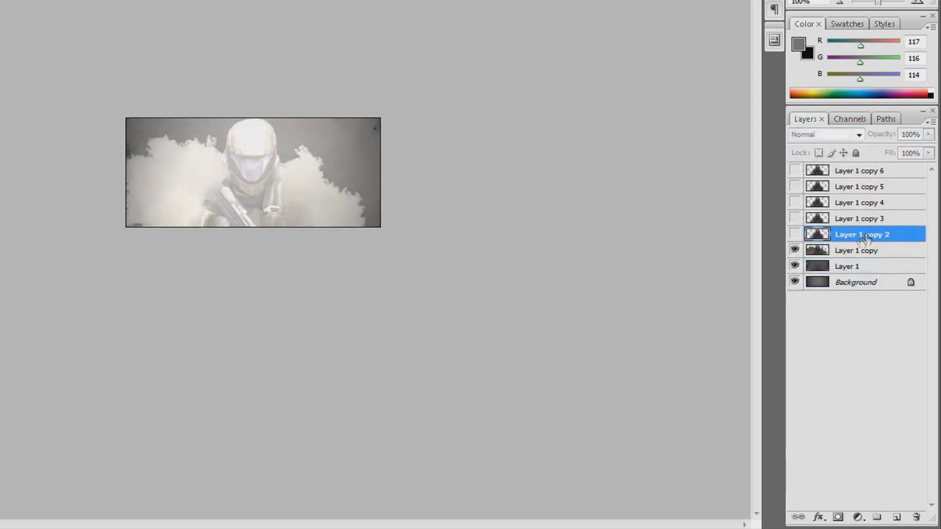
{"action": "left_click", "coordinate": [795, 234]}
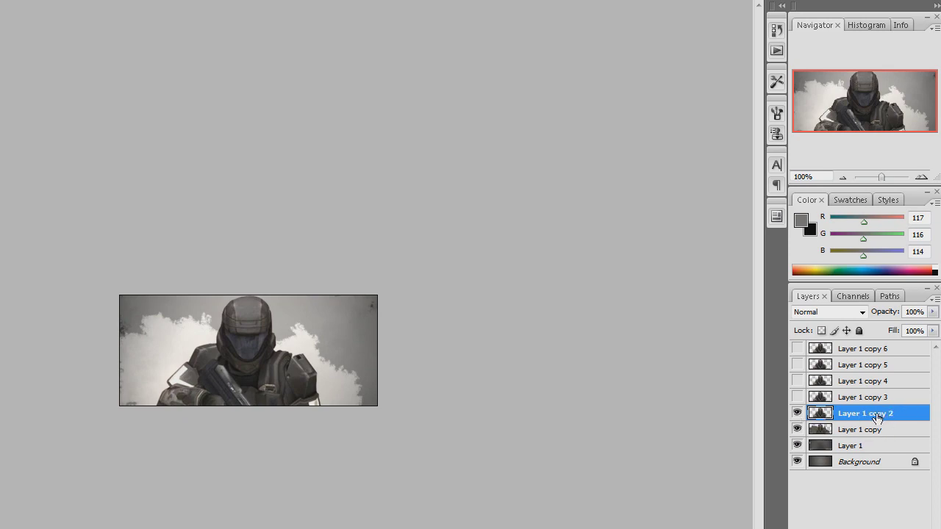
Step: Apply a 1.0 pixel Gaussian Blur to Layer 1 copy 2
{"action": "left_click", "coordinate": [170, 16]}
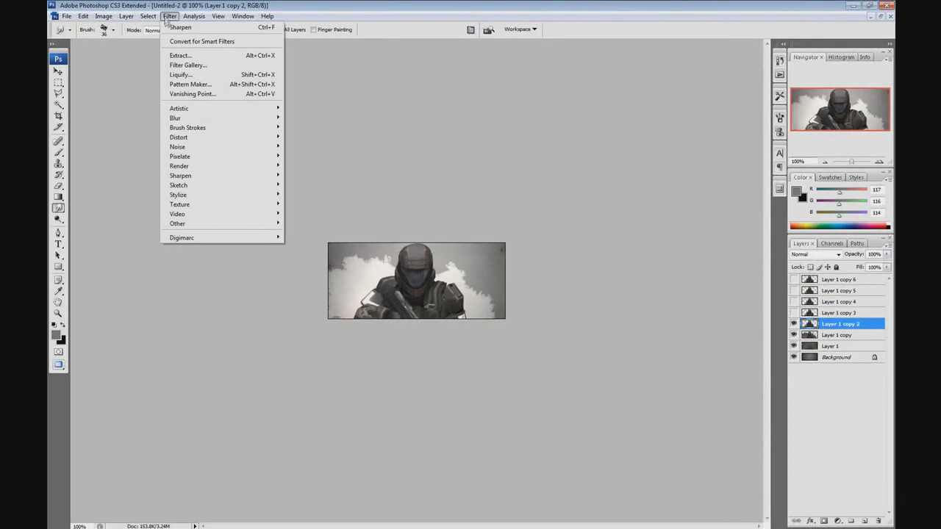
{"action": "mouse_move", "coordinate": [243, 117]}
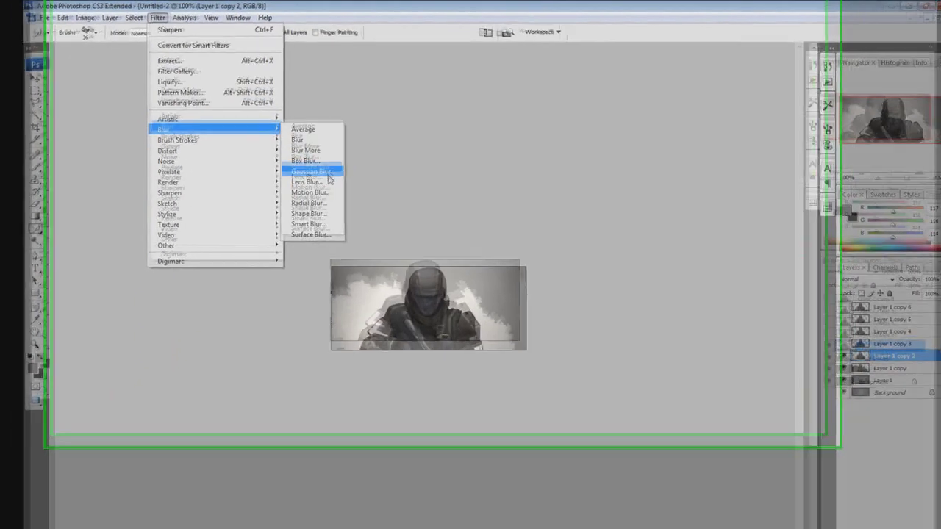
{"action": "left_click", "coordinate": [329, 179]}
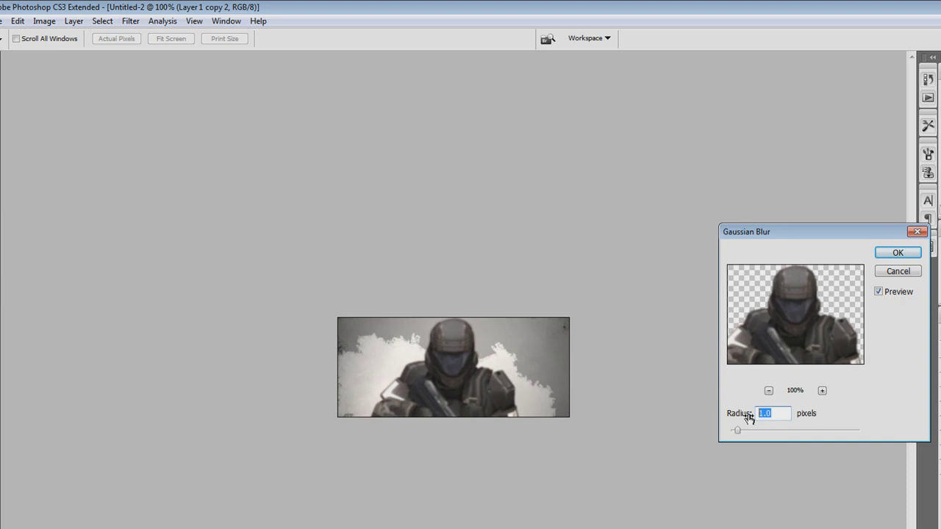
{"action": "left_click", "coordinate": [898, 254]}
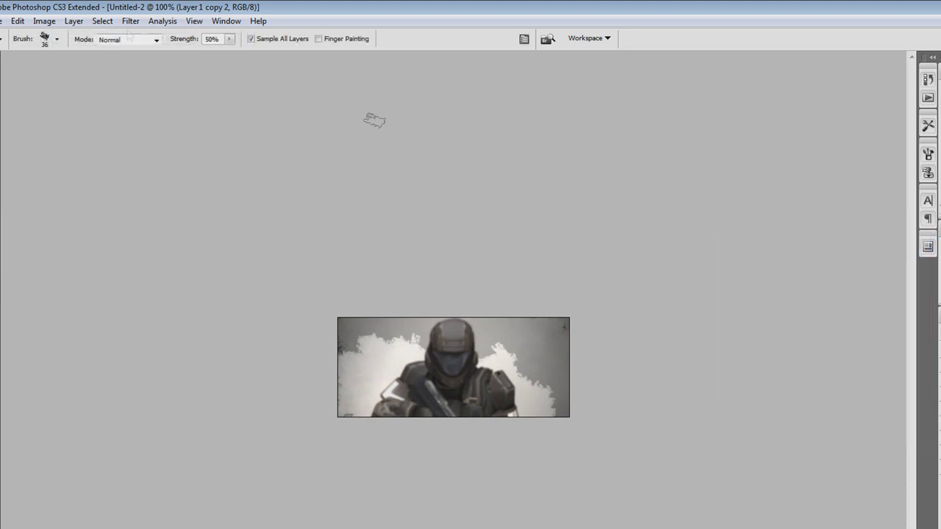
Step: Fade the blur in Lighten mode and add a new empty layer above
{"action": "left_click", "coordinate": [22, 22]}
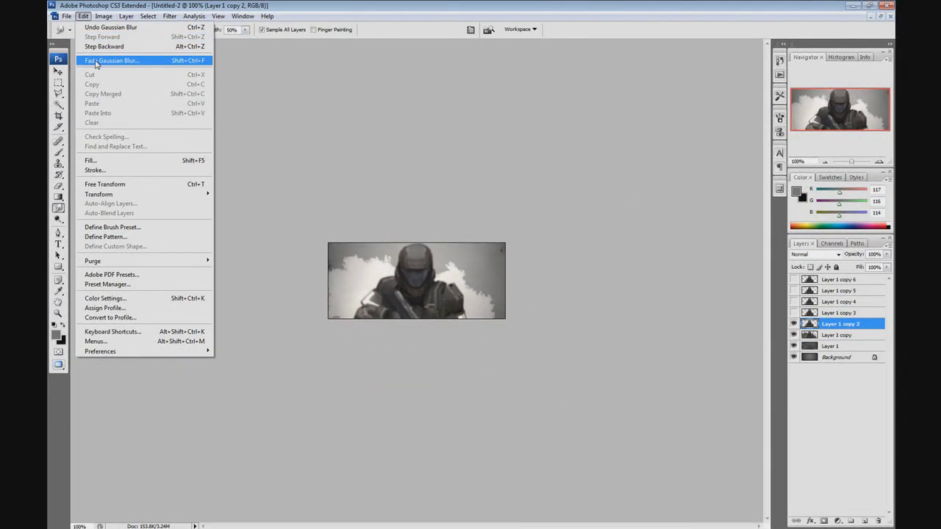
{"action": "left_click", "coordinate": [96, 63]}
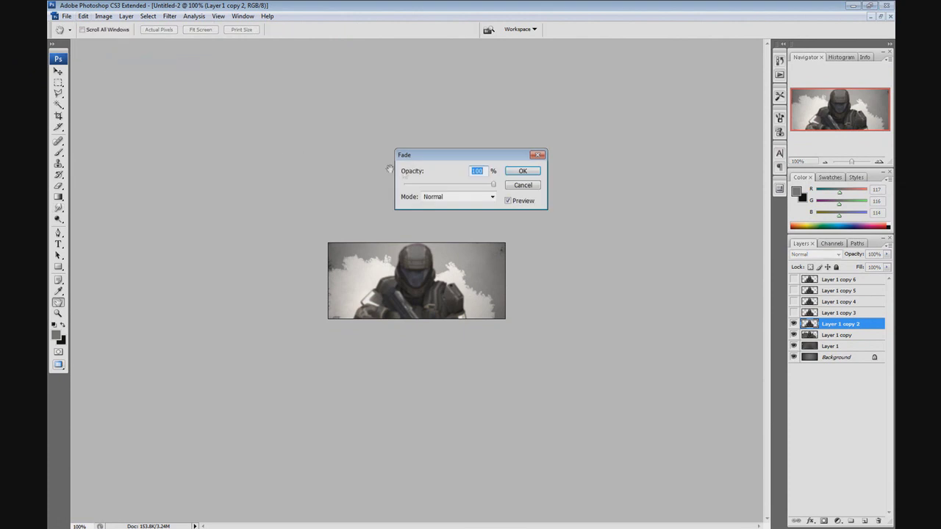
{"action": "left_click", "coordinate": [455, 199]}
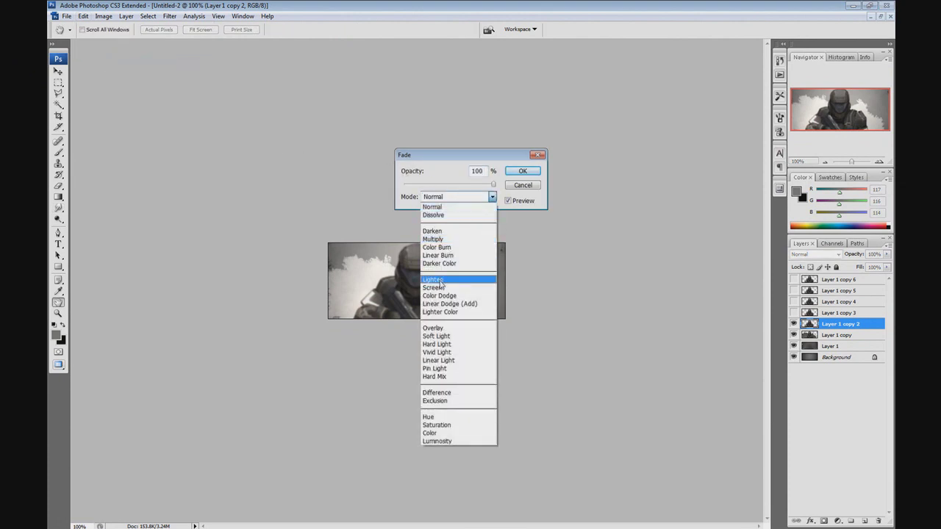
{"action": "left_click", "coordinate": [439, 281]}
{"action": "left_click", "coordinate": [523, 171]}
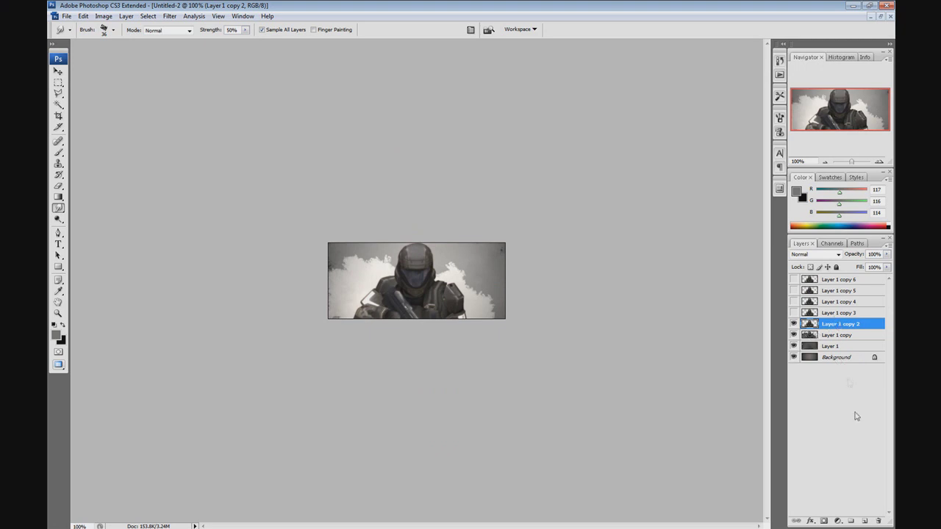
{"action": "left_click", "coordinate": [865, 521]}
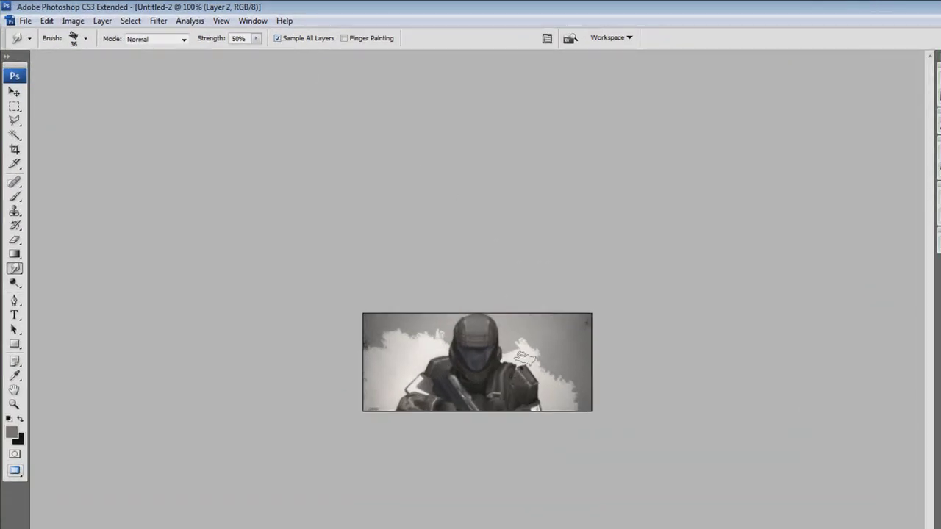
Step: Smudge the pale smoke right of the helmet, over the lower-left armour and beside the helmet's left side
{"action": "mouse_move", "coordinate": [533, 361]}
{"action": "left_mouse_down"}
{"action": "mouse_move", "coordinate": [504, 374]}
{"action": "mouse_move", "coordinate": [543, 373]}
{"action": "mouse_move", "coordinate": [531, 401]}
{"action": "mouse_move", "coordinate": [545, 383]}
{"action": "mouse_move", "coordinate": [592, 382]}
{"action": "mouse_move", "coordinate": [580, 404]}
{"action": "mouse_move", "coordinate": [563, 396]}
{"action": "mouse_move", "coordinate": [557, 358]}
{"action": "mouse_move", "coordinate": [535, 335]}
{"action": "left_mouse_up"}
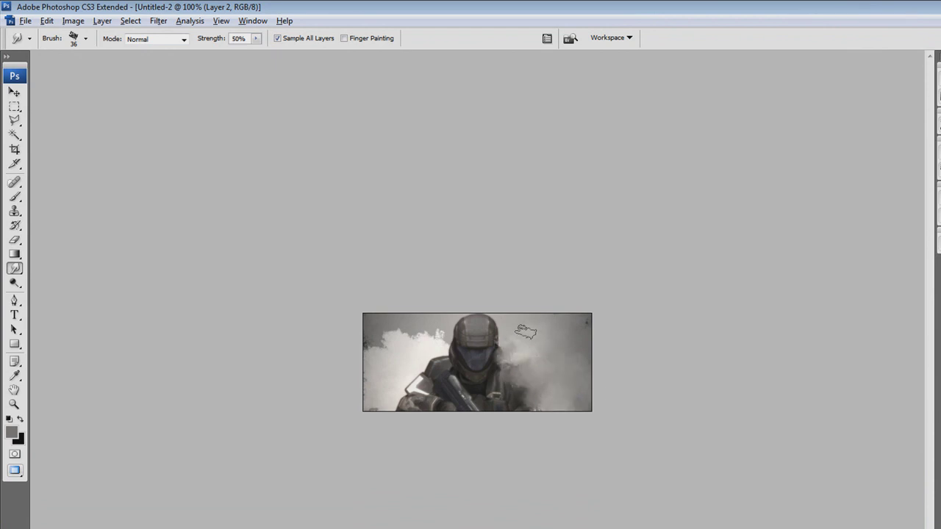
{"action": "key", "text": "ctrl+alt+z"}
{"action": "mouse_move", "coordinate": [517, 342]}
{"action": "left_mouse_down"}
{"action": "mouse_move", "coordinate": [565, 344]}
{"action": "mouse_move", "coordinate": [569, 361]}
{"action": "mouse_move", "coordinate": [587, 373]}
{"action": "mouse_move", "coordinate": [571, 408]}
{"action": "mouse_move", "coordinate": [554, 414]}
{"action": "mouse_move", "coordinate": [541, 407]}
{"action": "mouse_move", "coordinate": [555, 382]}
{"action": "mouse_move", "coordinate": [514, 361]}
{"action": "mouse_move", "coordinate": [543, 380]}
{"action": "mouse_move", "coordinate": [580, 373]}
{"action": "mouse_move", "coordinate": [538, 409]}
{"action": "mouse_move", "coordinate": [567, 411]}
{"action": "mouse_move", "coordinate": [605, 380]}
{"action": "mouse_move", "coordinate": [577, 368]}
{"action": "mouse_move", "coordinate": [581, 354]}
{"action": "mouse_move", "coordinate": [548, 345]}
{"action": "mouse_move", "coordinate": [563, 315]}
{"action": "left_mouse_up"}
{"action": "mouse_move", "coordinate": [404, 404]}
{"action": "left_mouse_down"}
{"action": "mouse_move", "coordinate": [368, 403]}
{"action": "mouse_move", "coordinate": [412, 412]}
{"action": "mouse_move", "coordinate": [416, 380]}
{"action": "mouse_move", "coordinate": [387, 361]}
{"action": "mouse_move", "coordinate": [435, 359]}
{"action": "mouse_move", "coordinate": [375, 347]}
{"action": "left_mouse_up"}
{"action": "mouse_move", "coordinate": [432, 337]}
{"action": "left_mouse_down"}
{"action": "mouse_move", "coordinate": [452, 344]}
{"action": "mouse_move", "coordinate": [444, 347]}
{"action": "left_mouse_up"}
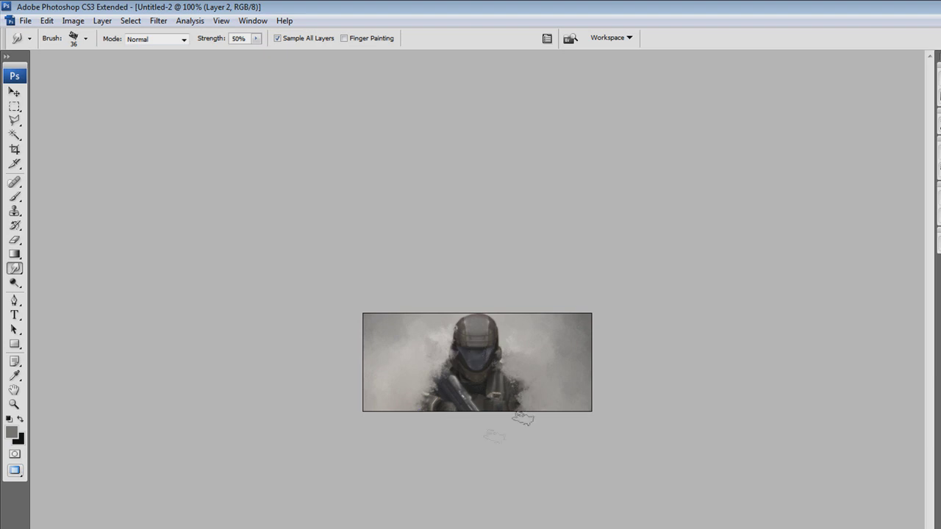
Step: Erase dark patches near the soldier's arms on Layer 2 with a 21 px soft eraser
{"action": "left_click", "coordinate": [15, 239]}
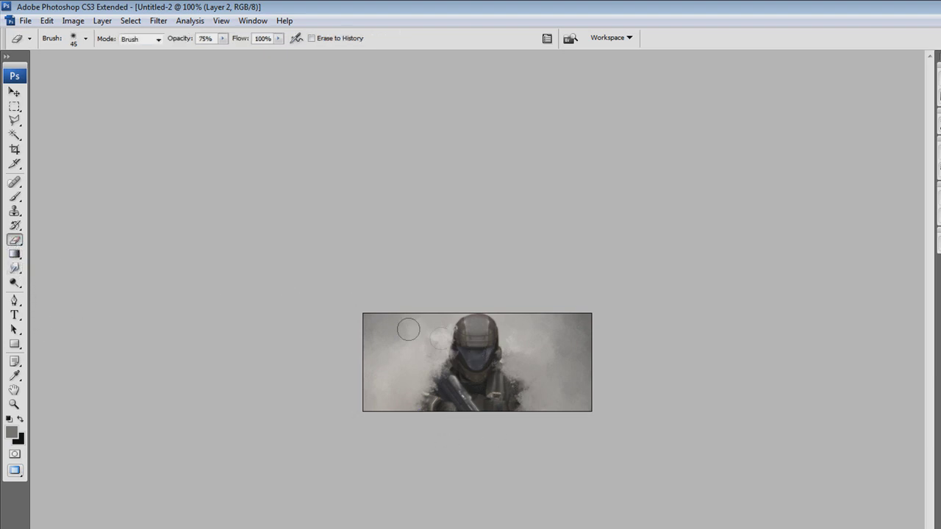
{"action": "right_click", "coordinate": [470, 350]}
{"action": "left_click", "coordinate": [578, 469]}
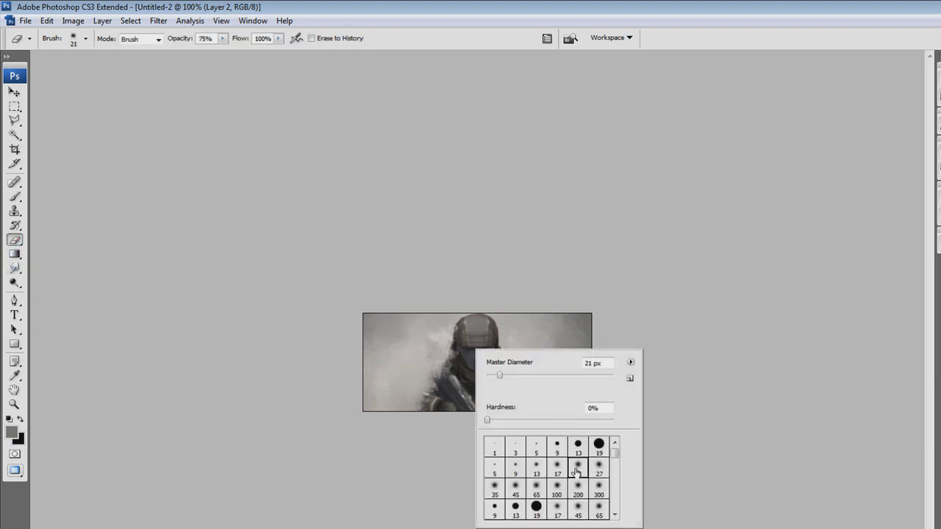
{"action": "left_click", "coordinate": [461, 331]}
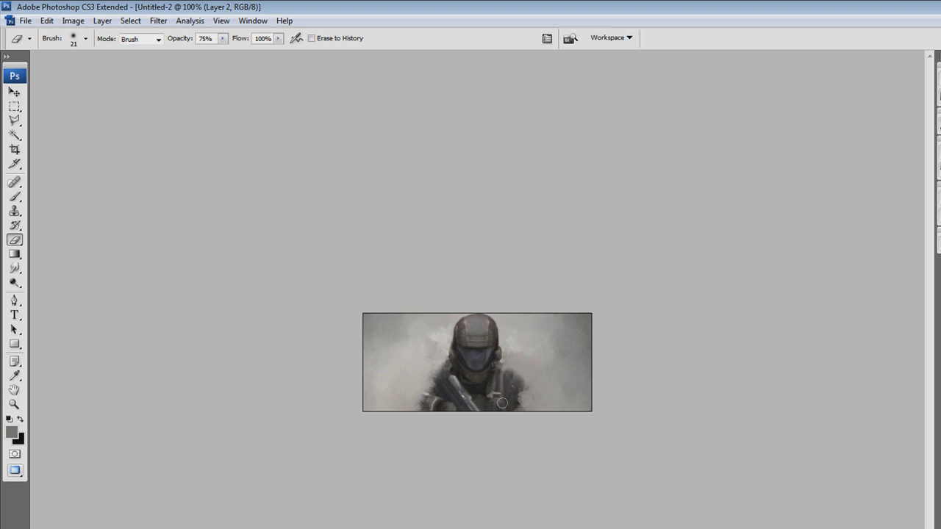
{"action": "left_click_drag", "start_coordinate": [503, 405], "coordinate": [501, 403]}
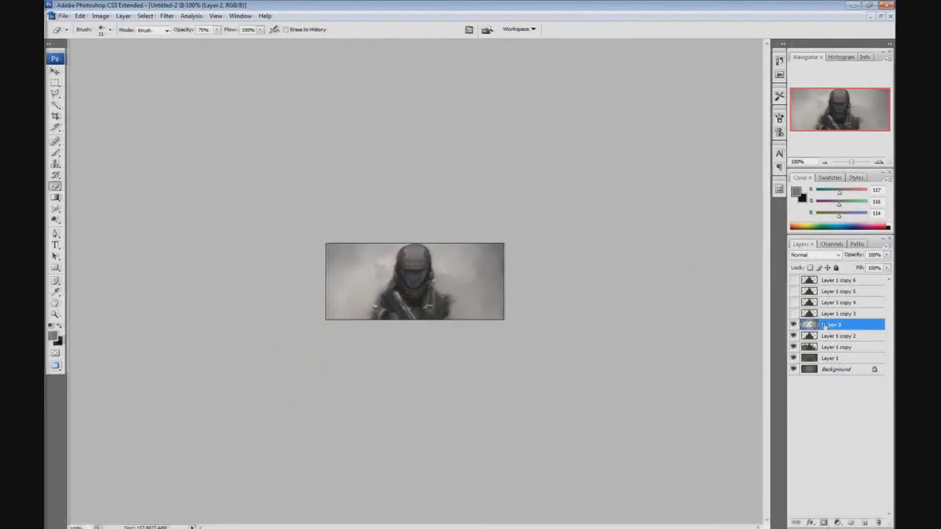
Step: Apply Filter > Sharpen to Layer 2 and then Layer 1 copy 2
{"action": "left_click", "coordinate": [169, 16]}
{"action": "mouse_move", "coordinate": [212, 183]}
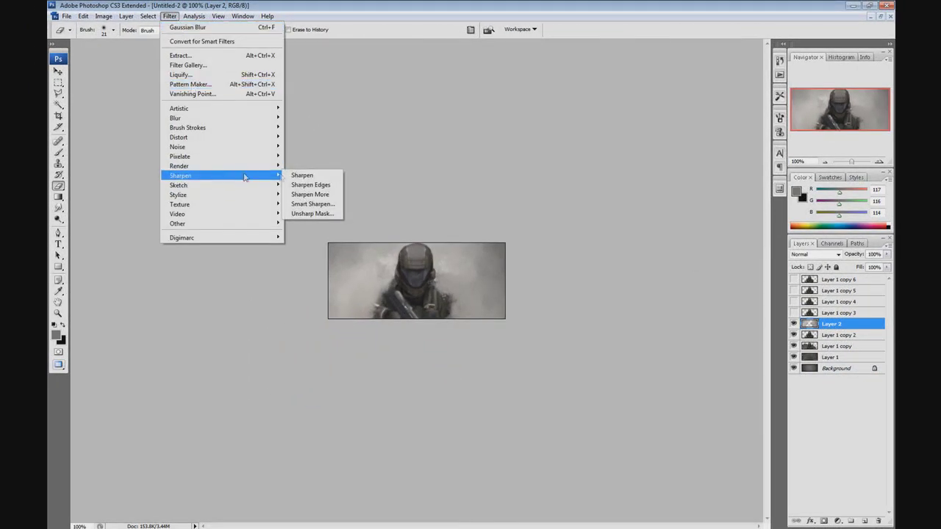
{"action": "left_click", "coordinate": [305, 175]}
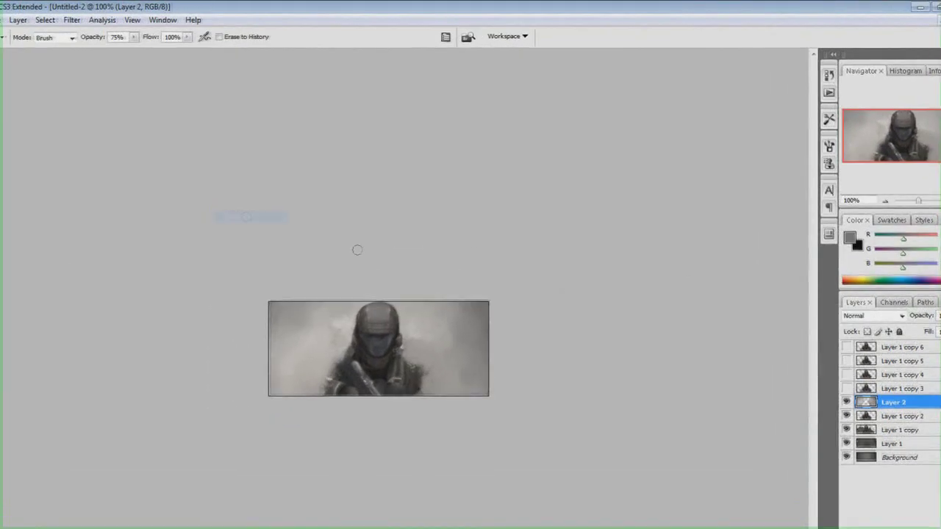
{"action": "left_click", "coordinate": [902, 416]}
{"action": "left_click", "coordinate": [72, 20]}
{"action": "mouse_move", "coordinate": [137, 219]}
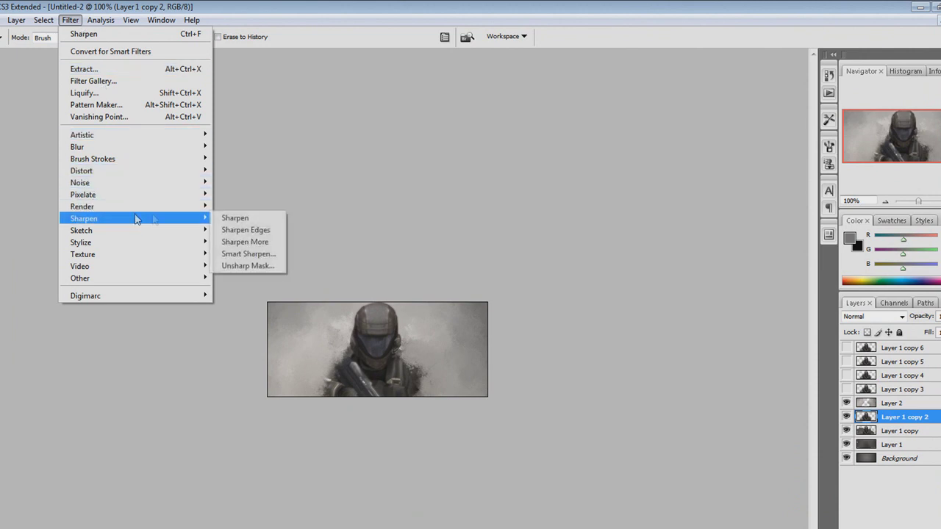
{"action": "left_click", "coordinate": [231, 217]}
Step: Apply the same Sharpen filter to Layer 1 copy and Layer 1
{"action": "left_click", "coordinate": [882, 432]}
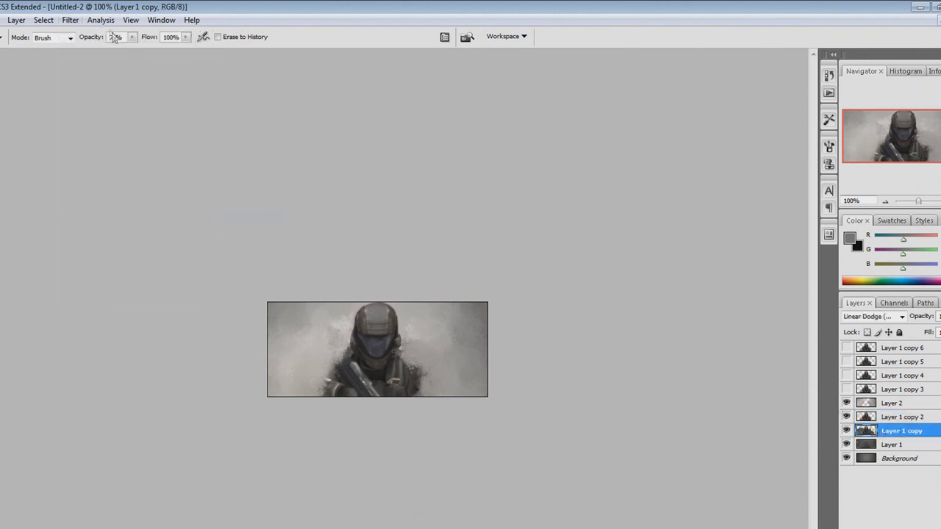
{"action": "left_click", "coordinate": [70, 20]}
{"action": "mouse_move", "coordinate": [118, 219]}
{"action": "left_click", "coordinate": [234, 218]}
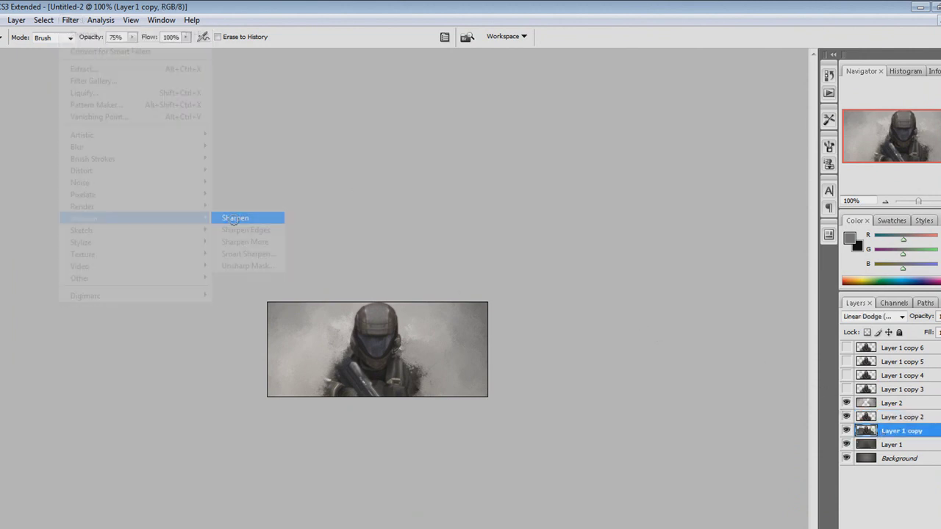
{"action": "left_click", "coordinate": [891, 445]}
{"action": "left_click", "coordinate": [69, 19]}
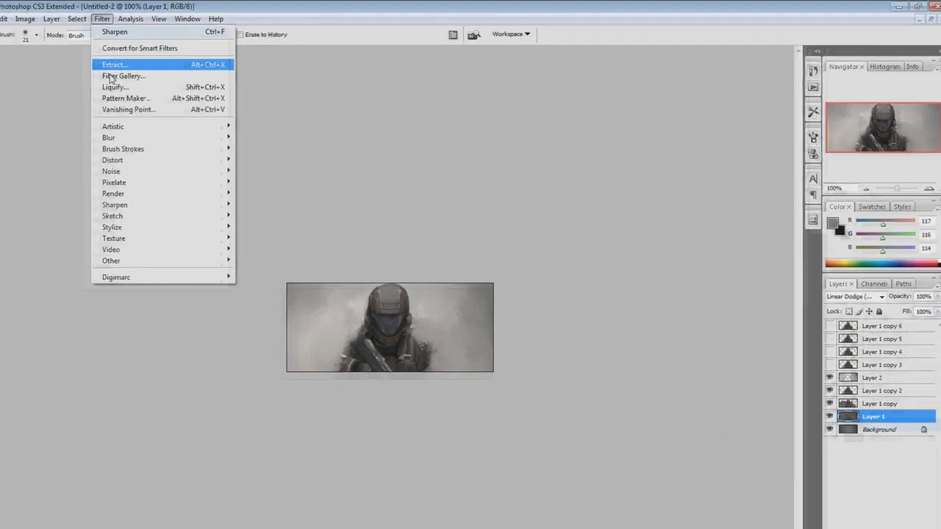
{"action": "mouse_move", "coordinate": [220, 174]}
{"action": "left_click", "coordinate": [318, 172]}
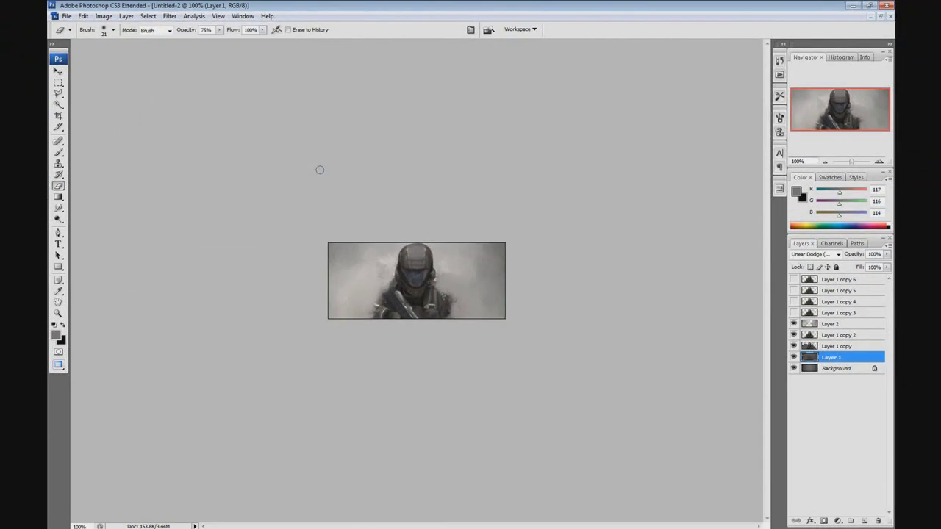
Step: Add a reversed Black, White Gradient Map adjustment layer above Layer 2
{"action": "left_click", "coordinate": [835, 324]}
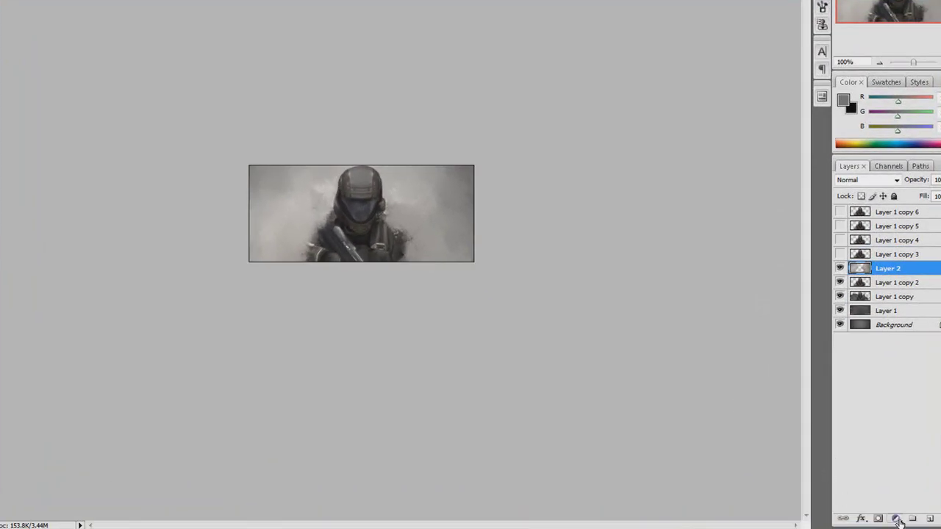
{"action": "left_click", "coordinate": [896, 519]}
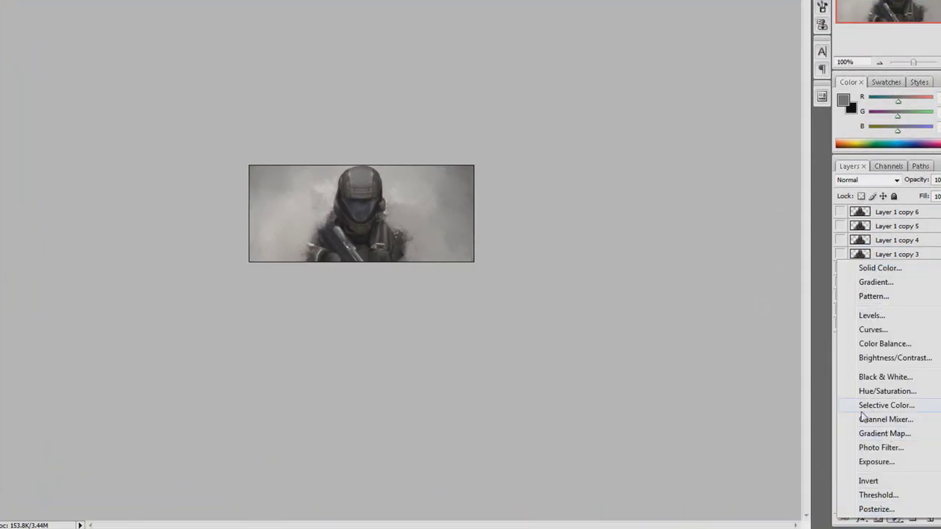
{"action": "left_click", "coordinate": [798, 505]}
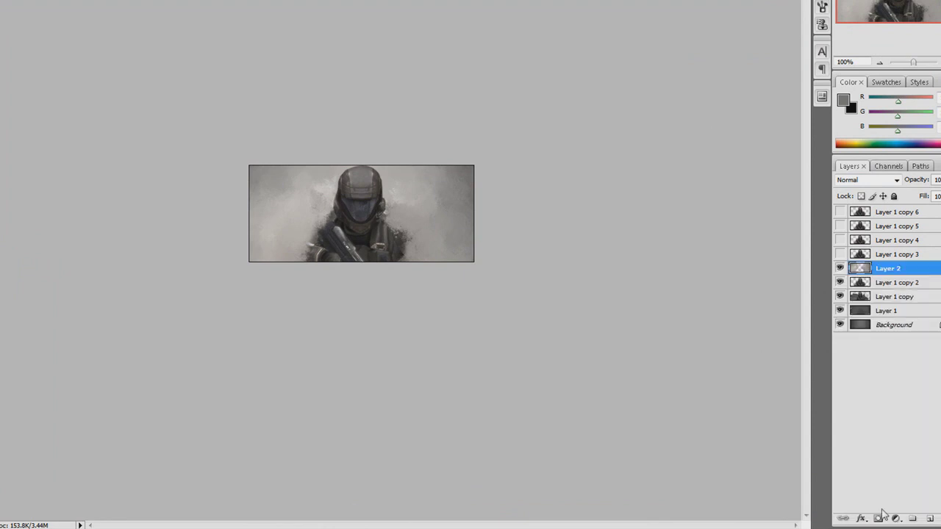
{"action": "left_click", "coordinate": [897, 519]}
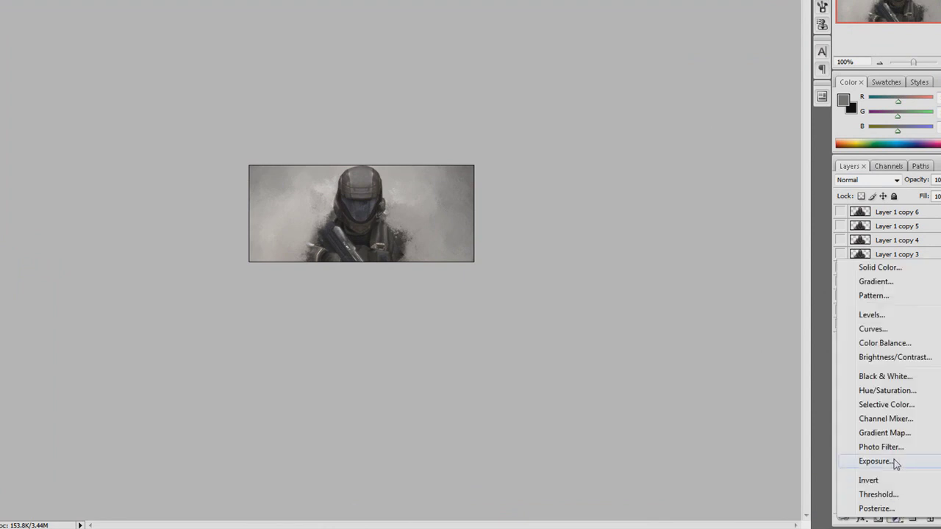
{"action": "left_click", "coordinate": [896, 434]}
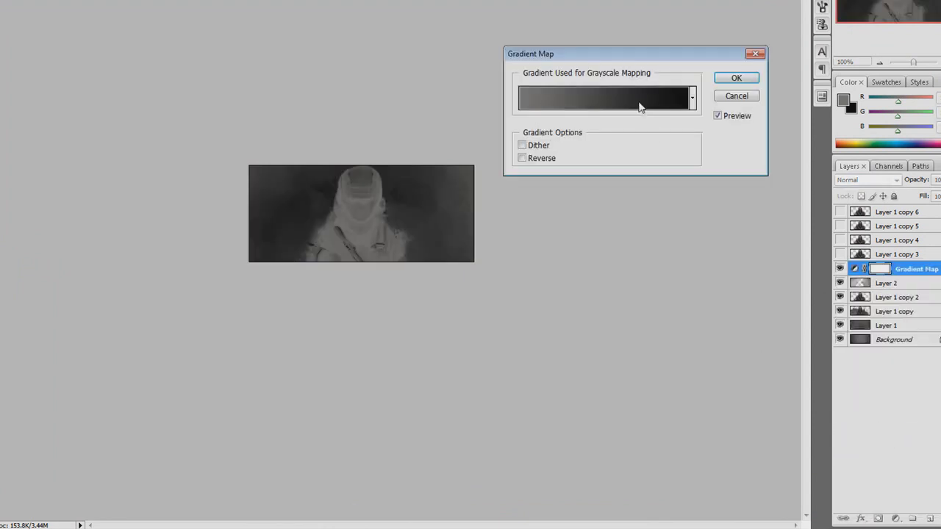
{"action": "left_click", "coordinate": [640, 106]}
{"action": "left_click", "coordinate": [599, 50]}
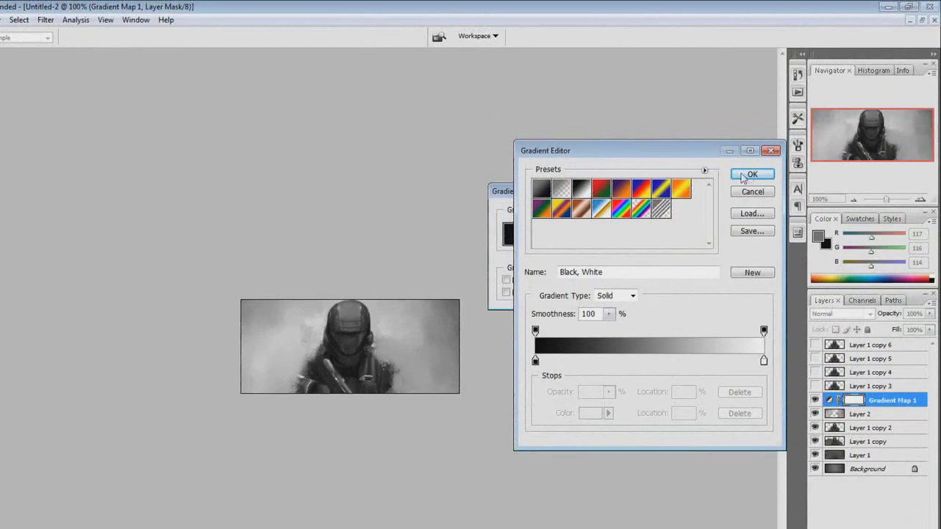
{"action": "left_click", "coordinate": [746, 175]}
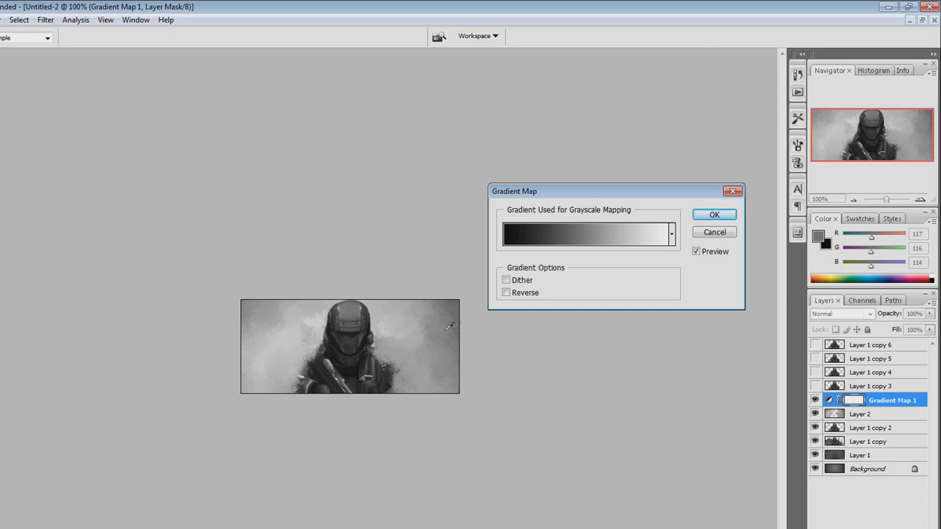
{"action": "left_click", "coordinate": [515, 294]}
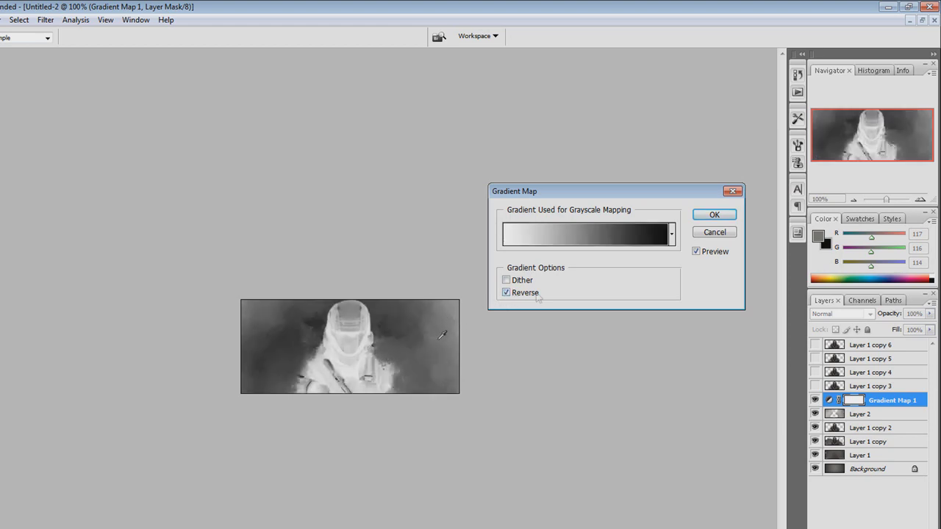
{"action": "left_click", "coordinate": [714, 214]}
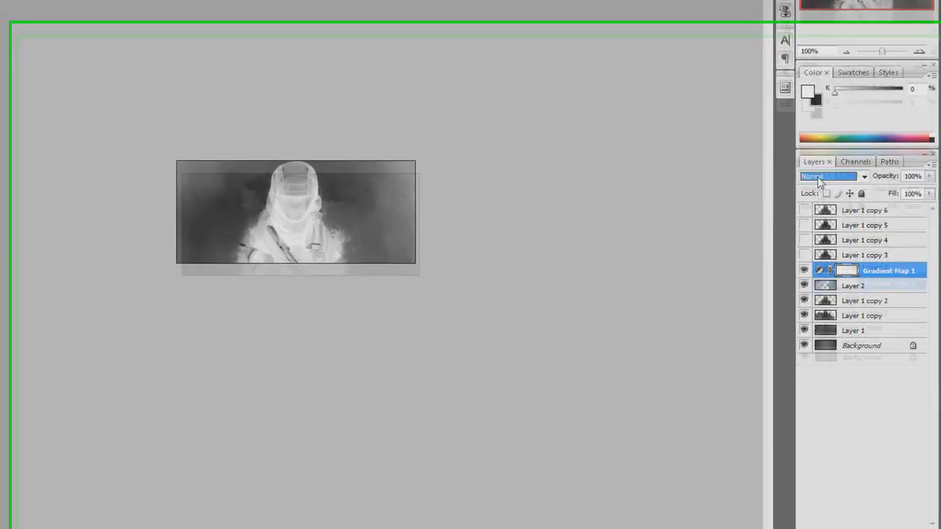
Step: Blend Gradient Map 1 in Soft Light at 15% opacity
{"action": "left_click", "coordinate": [825, 314]}
{"action": "left_click", "coordinate": [813, 343]}
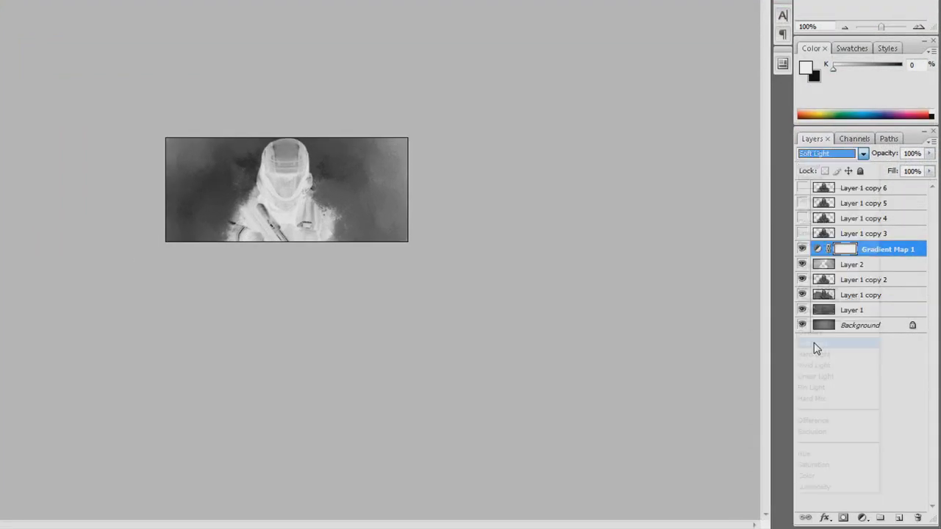
{"action": "left_click_drag", "start_coordinate": [929, 153], "coordinate": [877, 172]}
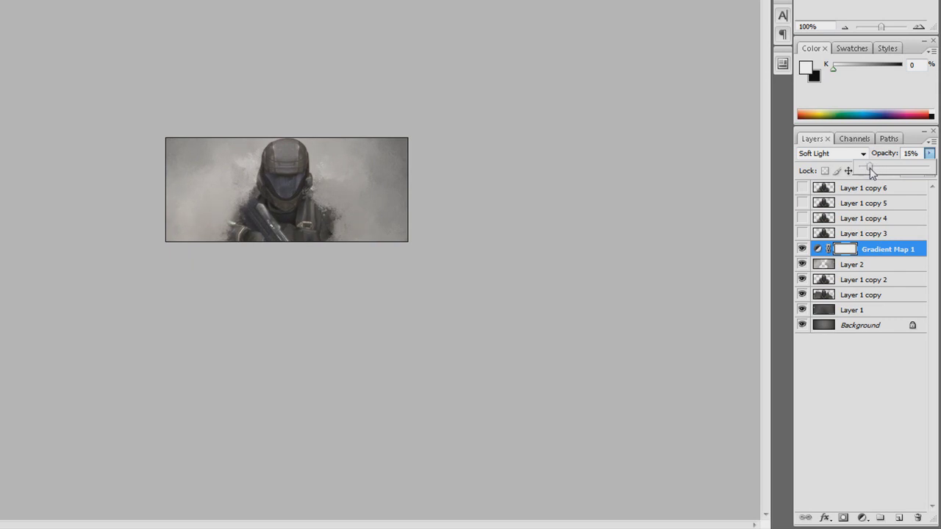
{"action": "left_click", "coordinate": [873, 253]}
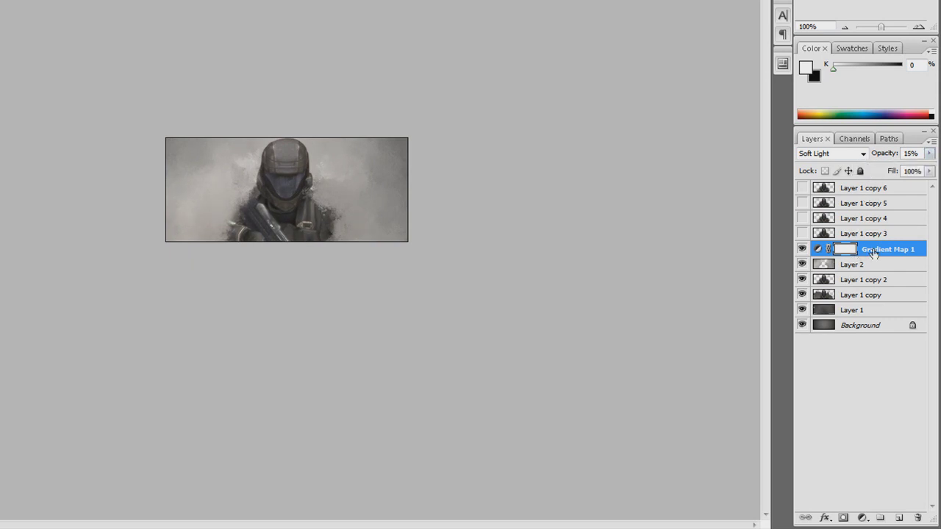
Step: Add a second Gradient Map adjustment layer using the Violet, Orange preset
{"action": "left_click", "coordinate": [865, 521]}
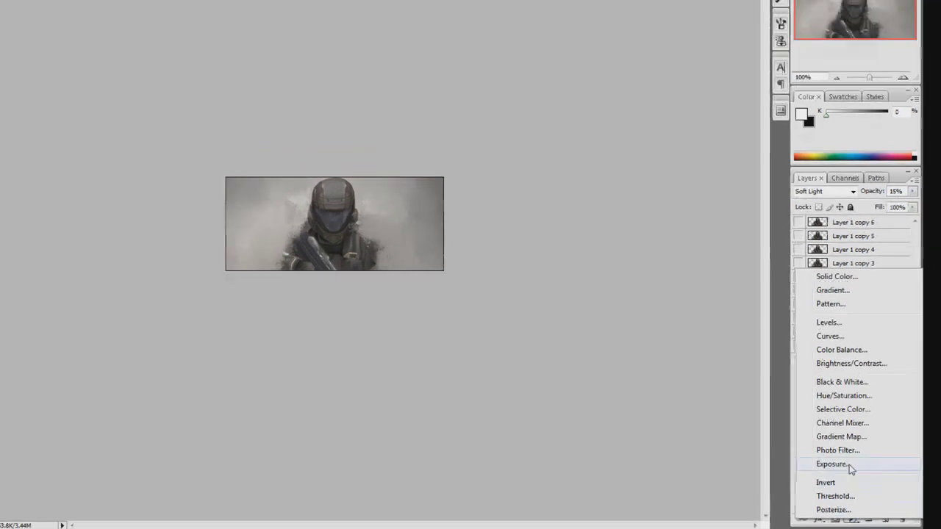
{"action": "left_click", "coordinate": [851, 397]}
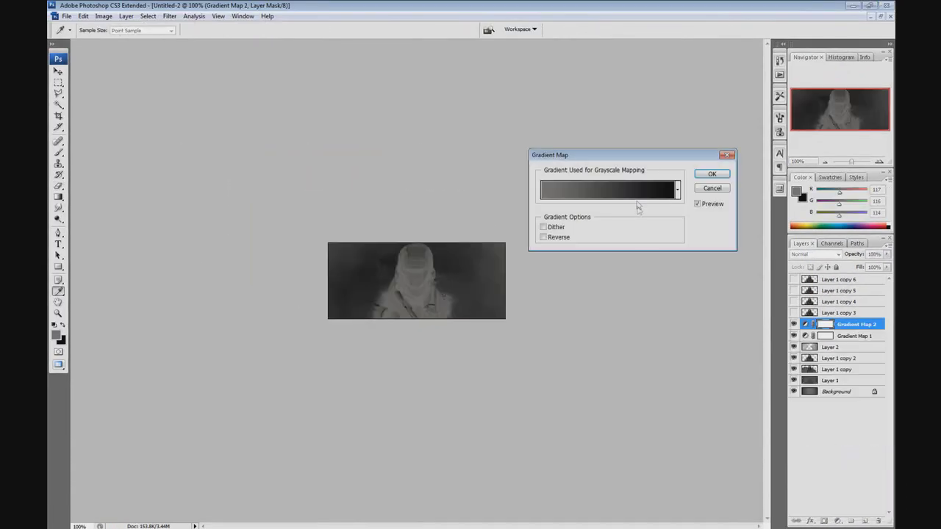
{"action": "left_click", "coordinate": [635, 195]}
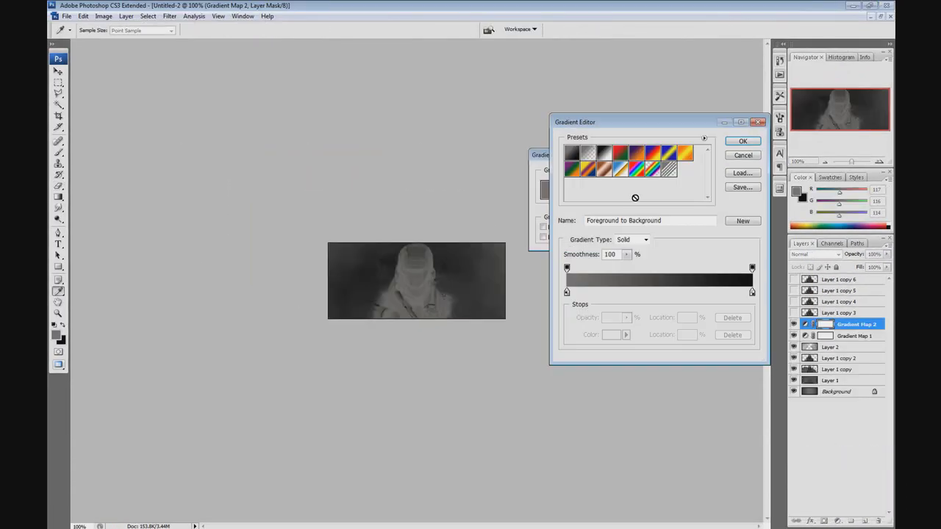
{"action": "left_click", "coordinate": [637, 152]}
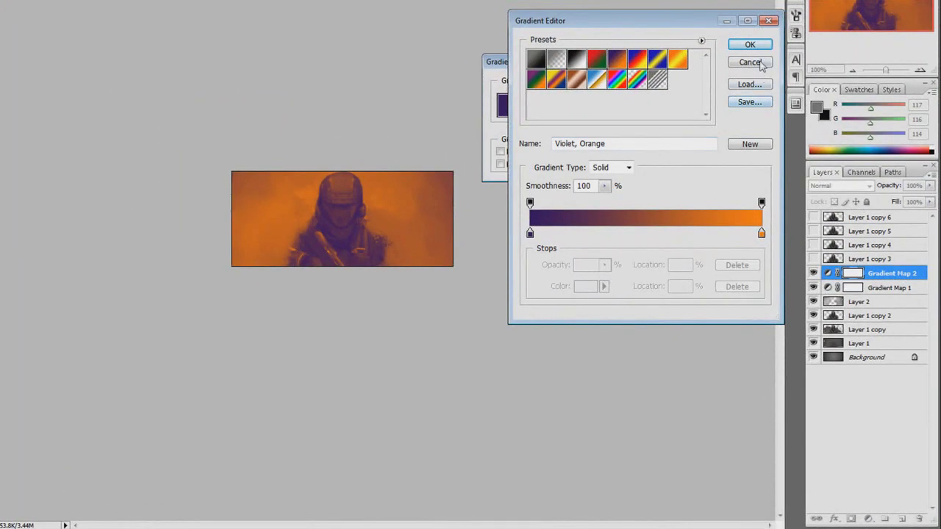
{"action": "left_click", "coordinate": [759, 46]}
{"action": "left_click", "coordinate": [725, 83]}
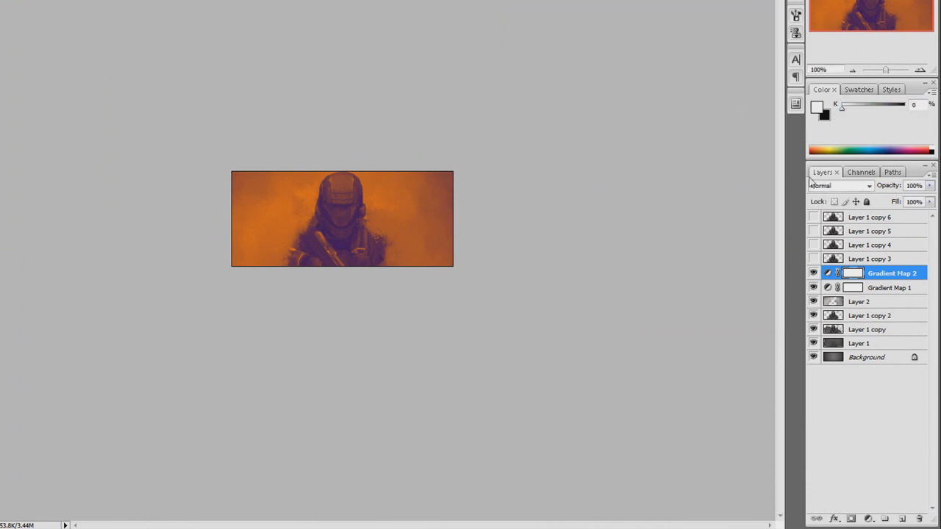
Step: Set Gradient Map 2 to Soft Light and lower its opacity to about 31%
{"action": "left_click", "coordinate": [840, 187]}
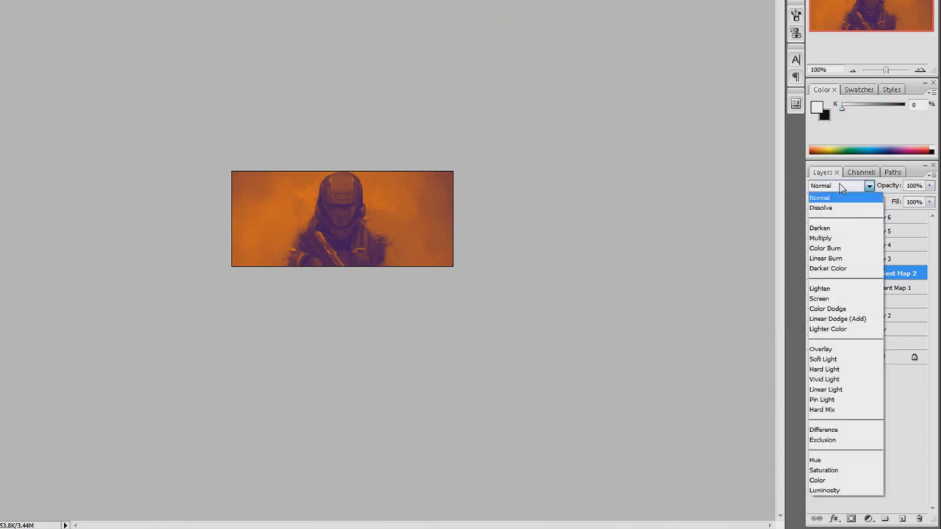
{"action": "left_click", "coordinate": [841, 187]}
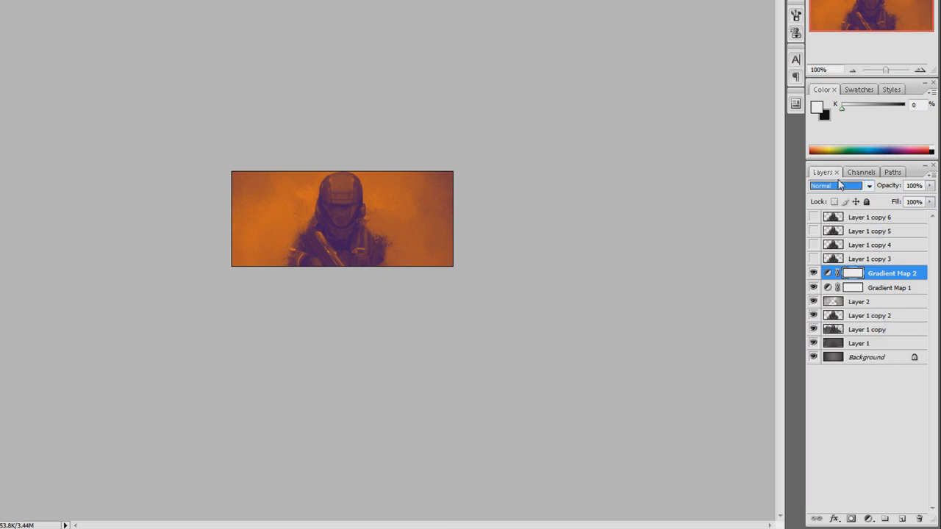
{"action": "key", "text": "Down"}
{"action": "key", "text": "Down"}
{"action": "key", "text": "Down"}
{"action": "key", "text": "Down"}
{"action": "key", "text": "Down"}
{"action": "key", "text": "Down"}
{"action": "key", "text": "Down"}
{"action": "key", "text": "Down"}
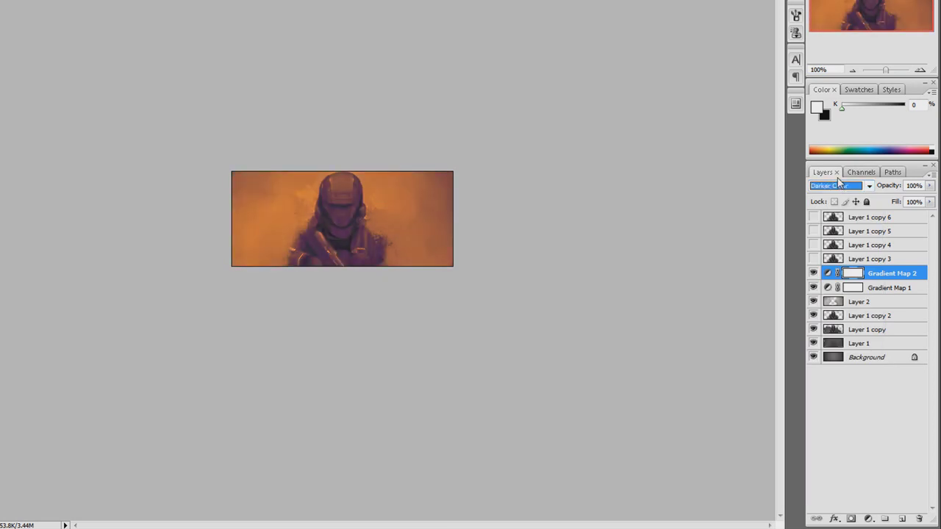
{"action": "key", "text": "Down"}
{"action": "key", "text": "Down"}
{"action": "key", "text": "Down"}
{"action": "key", "text": "Down"}
{"action": "key", "text": "Down"}
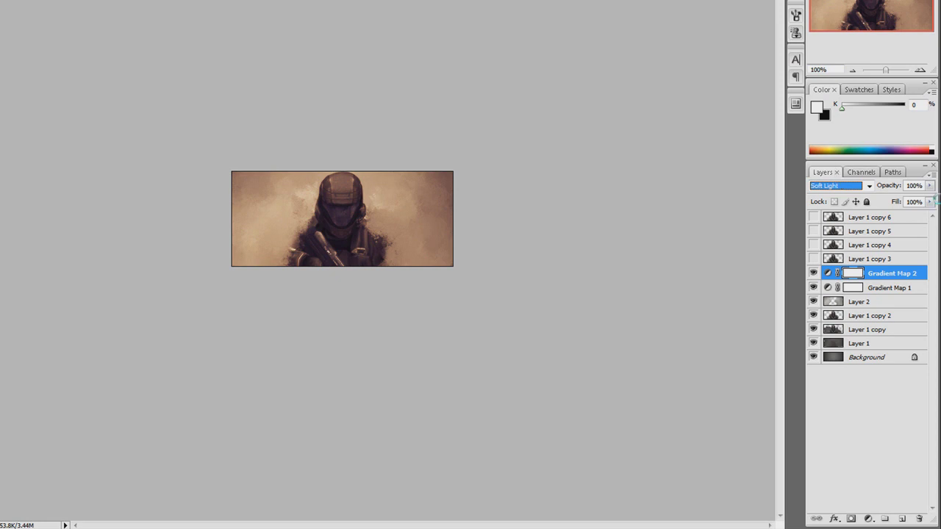
{"action": "left_click", "coordinate": [930, 185]}
{"action": "left_click_drag", "start_coordinate": [929, 200], "coordinate": [889, 201]}
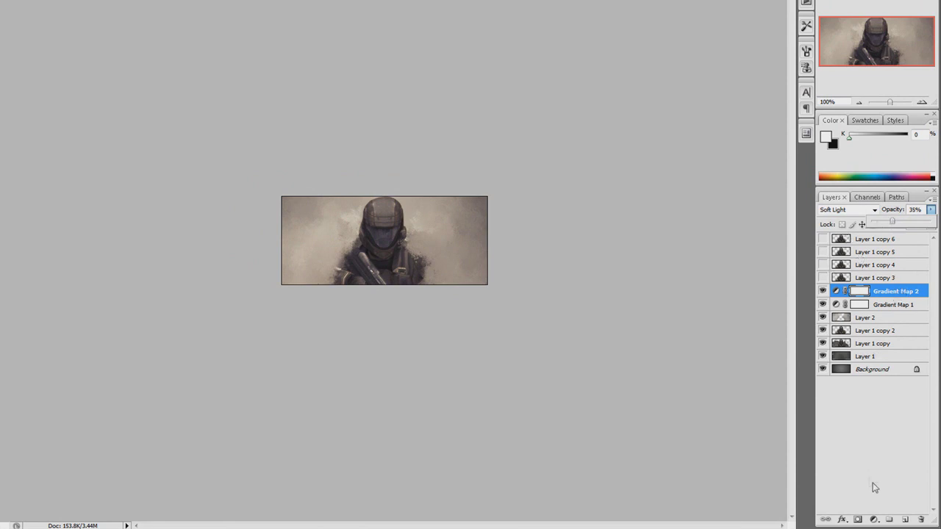
Step: Add a Gradient Map with a blue left stop, blue-to-black, and Reverse ticked
{"action": "left_click", "coordinate": [874, 519]}
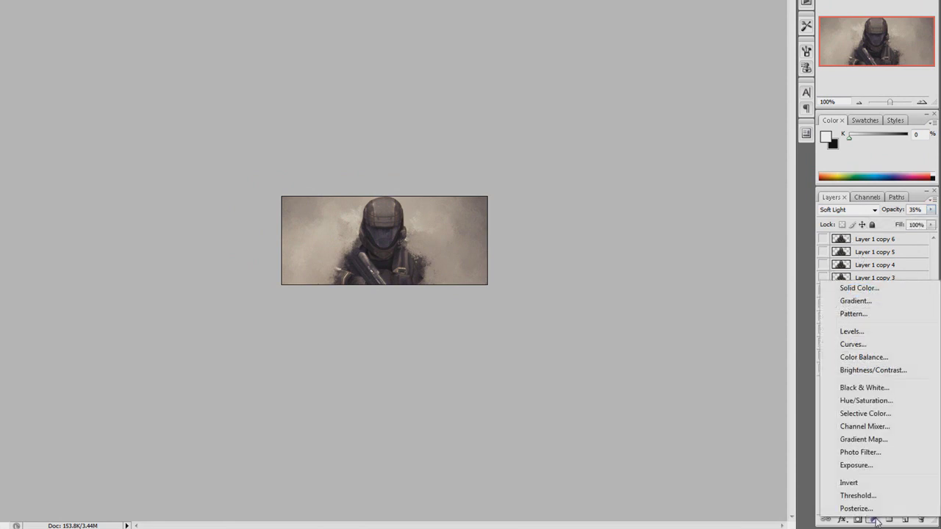
{"action": "left_click", "coordinate": [864, 440]}
{"action": "left_click", "coordinate": [619, 144]}
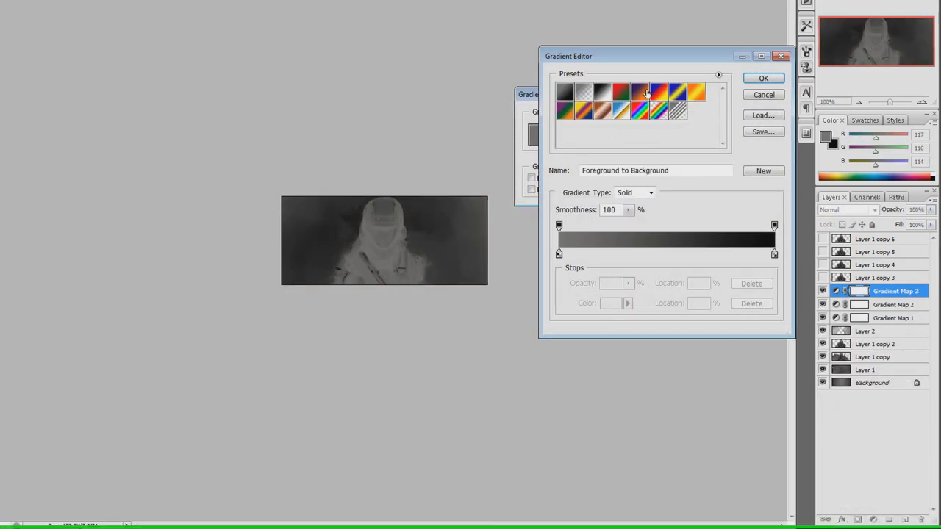
{"action": "double_click", "coordinate": [568, 267]}
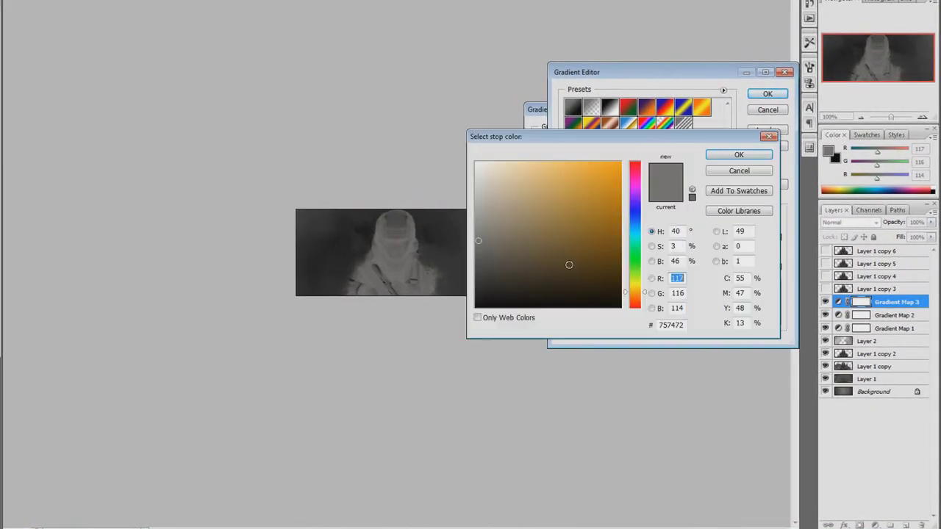
{"action": "left_click_drag", "start_coordinate": [636, 233], "coordinate": [621, 162]}
{"action": "left_click", "coordinate": [738, 155]}
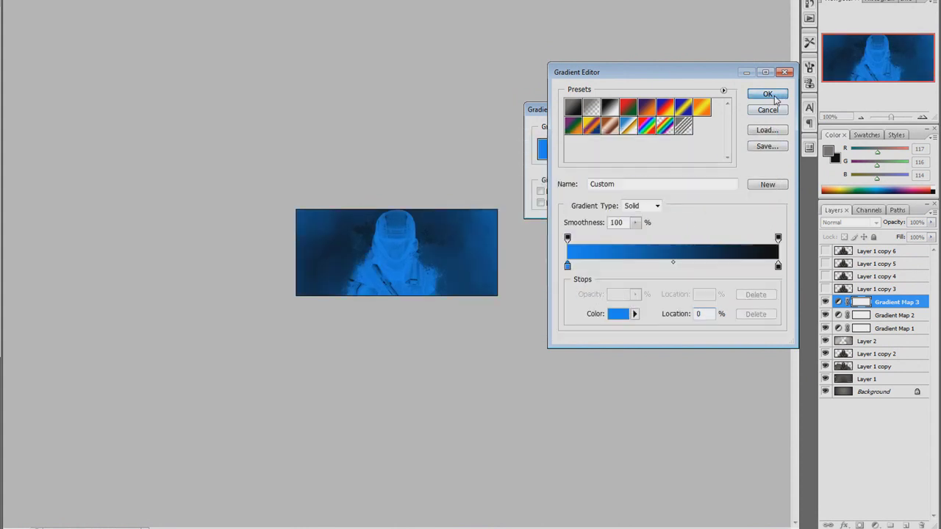
{"action": "left_click", "coordinate": [767, 94]}
{"action": "left_click", "coordinate": [554, 205]}
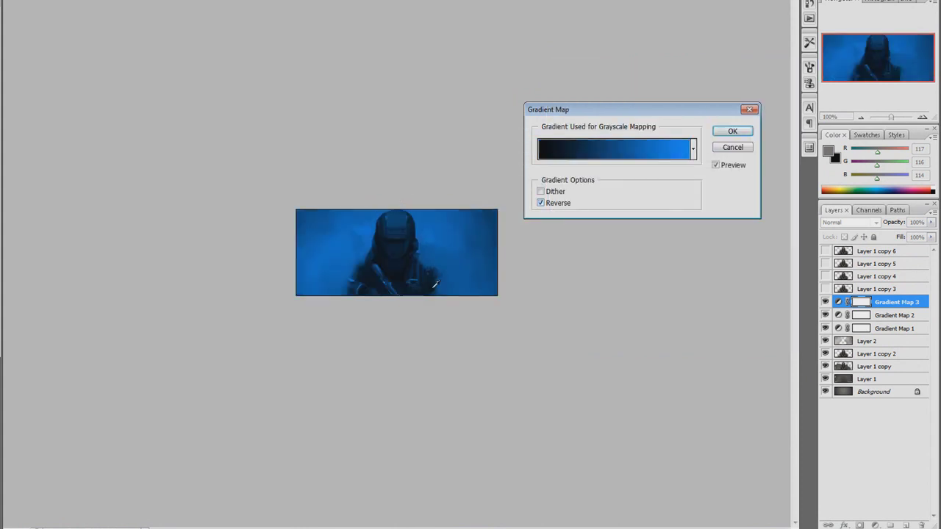
{"action": "left_click", "coordinate": [741, 131]}
Step: Blend Gradient Map 3 in Soft Light and lower its opacity to about 29%
{"action": "left_click", "coordinate": [862, 225]}
{"action": "left_click", "coordinate": [862, 225]}
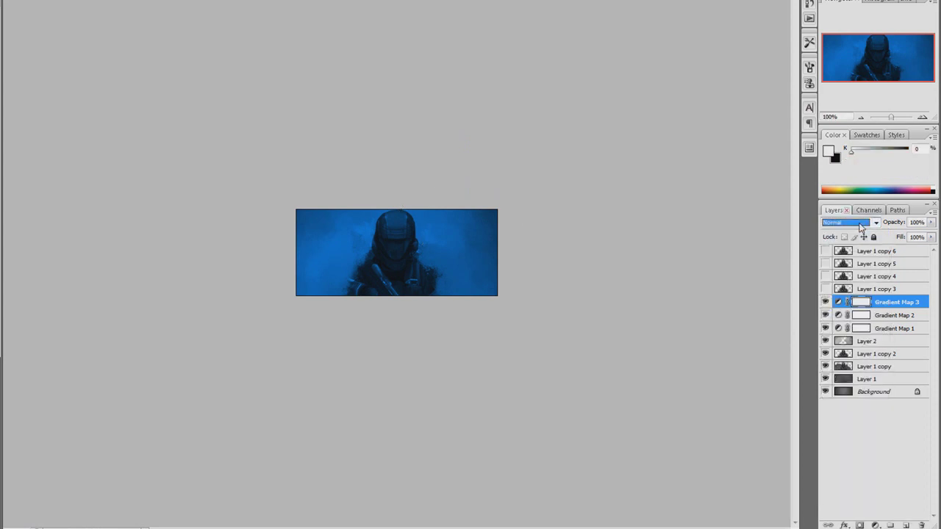
{"action": "key", "text": "Down"}
{"action": "key", "text": "Down"}
{"action": "key", "text": "Down"}
{"action": "key", "text": "Down"}
{"action": "key", "text": "Down"}
{"action": "key", "text": "Down"}
{"action": "key", "text": "Down"}
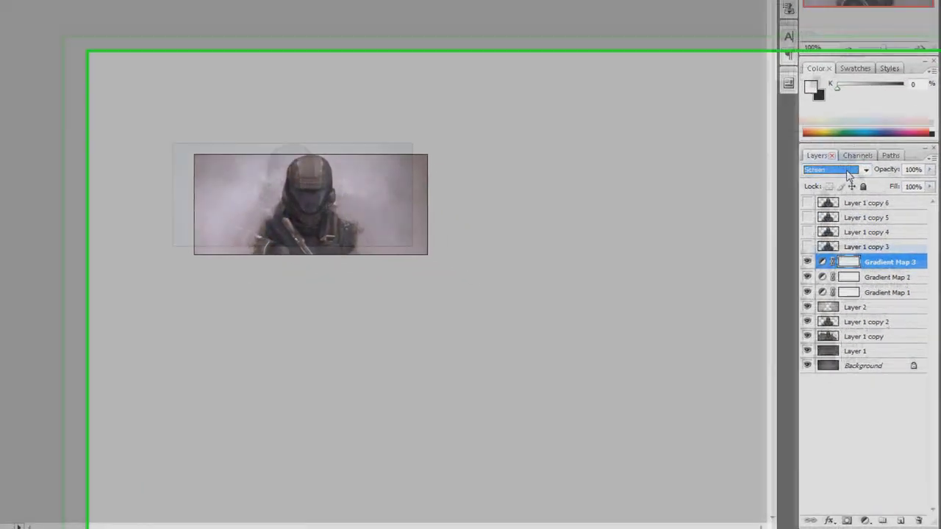
{"action": "key", "text": "Down"}
{"action": "key", "text": "Down"}
{"action": "key", "text": "Down"}
{"action": "key", "text": "Down"}
{"action": "key", "text": "Down"}
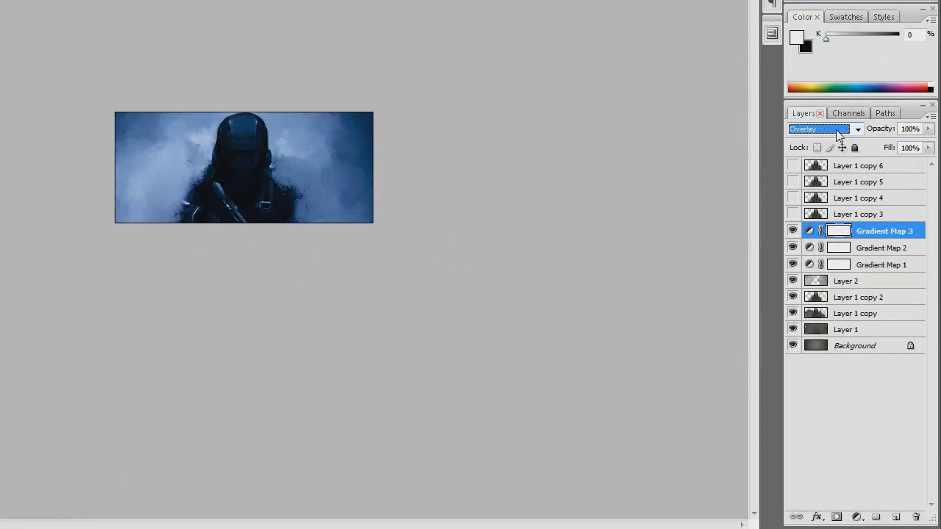
{"action": "left_click_drag", "start_coordinate": [927, 129], "coordinate": [879, 149]}
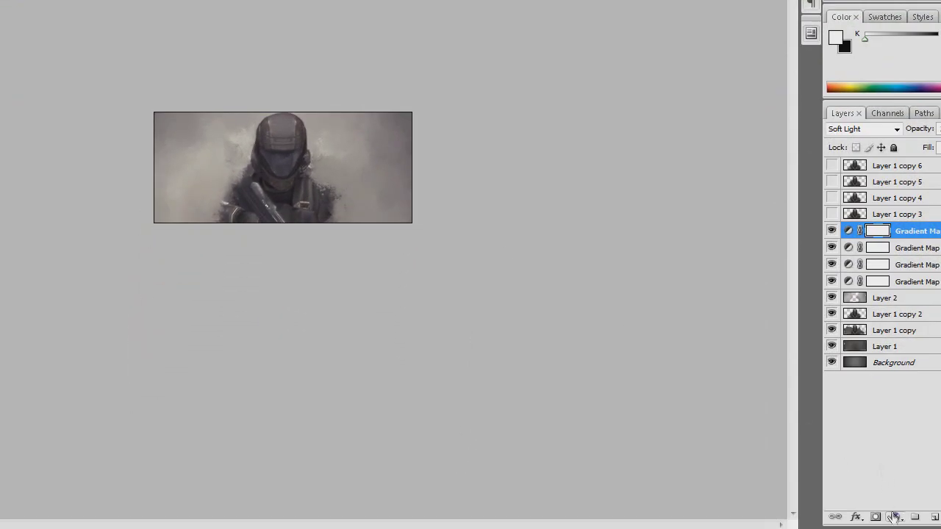
{"action": "left_click", "coordinate": [893, 517]}
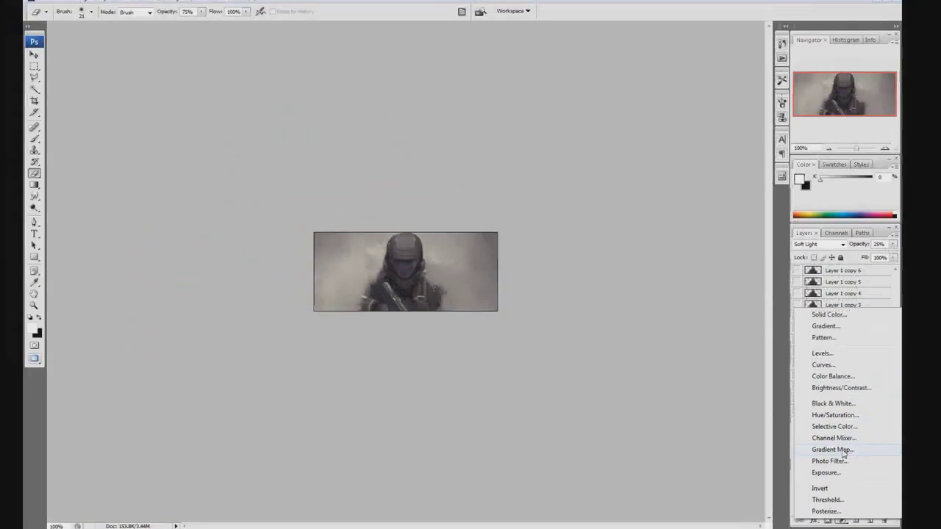
Step: Add another Gradient Map adjustment layer with the Violet, Orange preset
{"action": "left_click", "coordinate": [883, 417]}
{"action": "left_click", "coordinate": [657, 195]}
{"action": "left_click", "coordinate": [636, 152]}
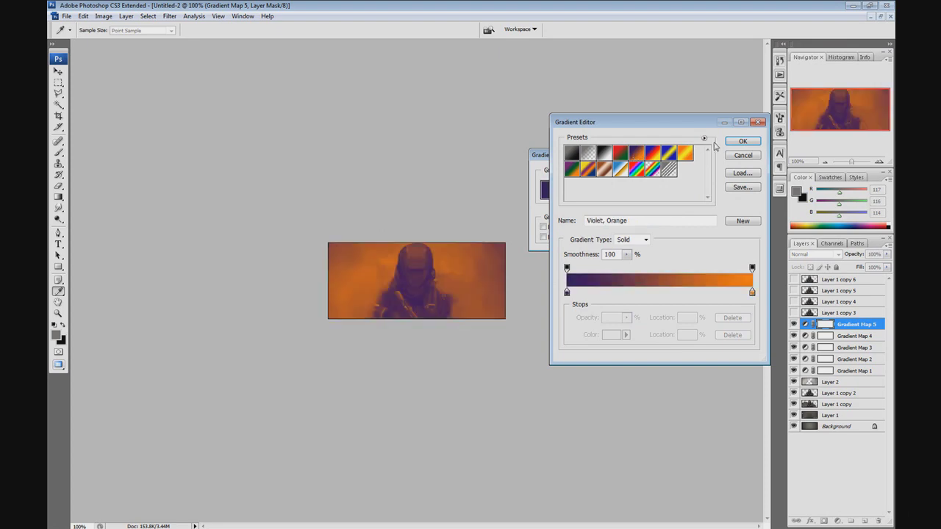
{"action": "left_click", "coordinate": [739, 141]}
{"action": "left_click", "coordinate": [712, 175]}
Step: Set Gradient Map 5 to Soft Light at 25% opacity and add an empty Layer 3
{"action": "left_click", "coordinate": [815, 253]}
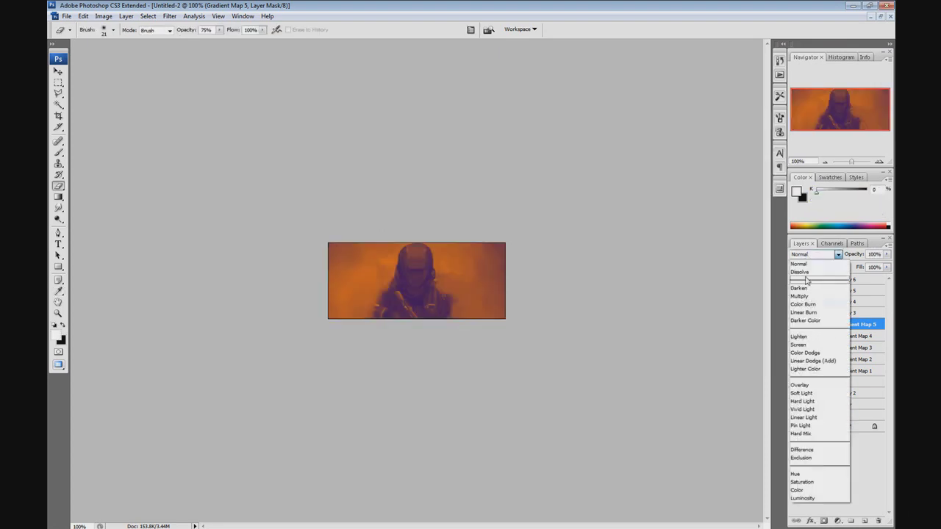
{"action": "left_click", "coordinate": [816, 385]}
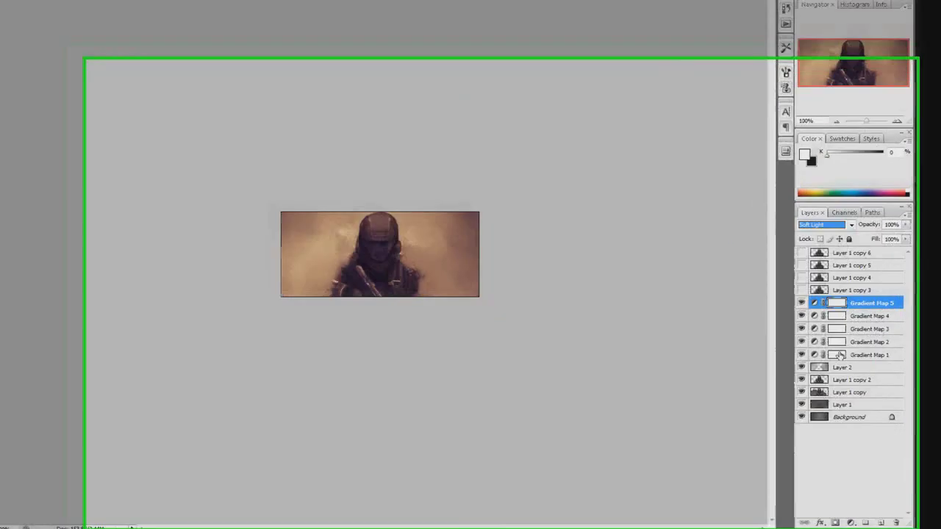
{"action": "left_click", "coordinate": [904, 225]}
{"action": "left_click_drag", "start_coordinate": [909, 239], "coordinate": [875, 239]}
{"action": "left_click_drag", "start_coordinate": [883, 204], "coordinate": [884, 203]}
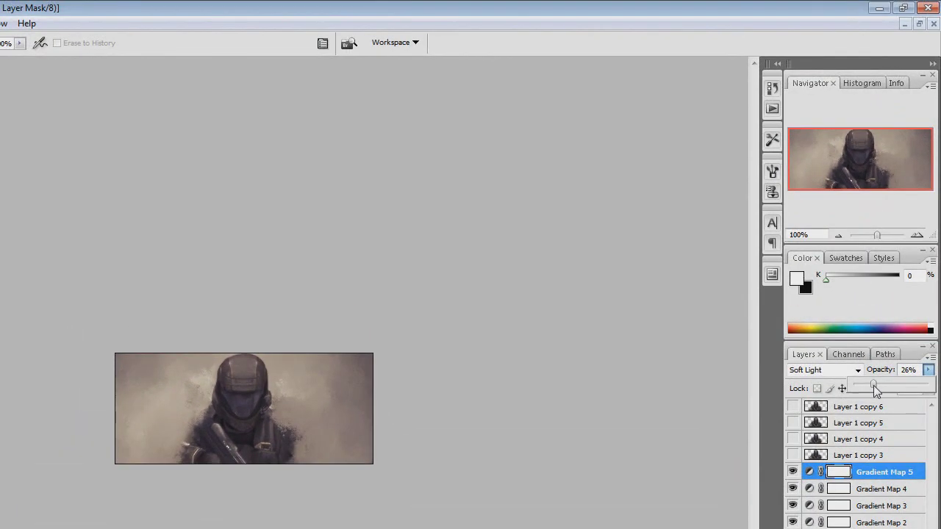
{"action": "left_click_drag", "start_coordinate": [874, 385], "coordinate": [874, 385]}
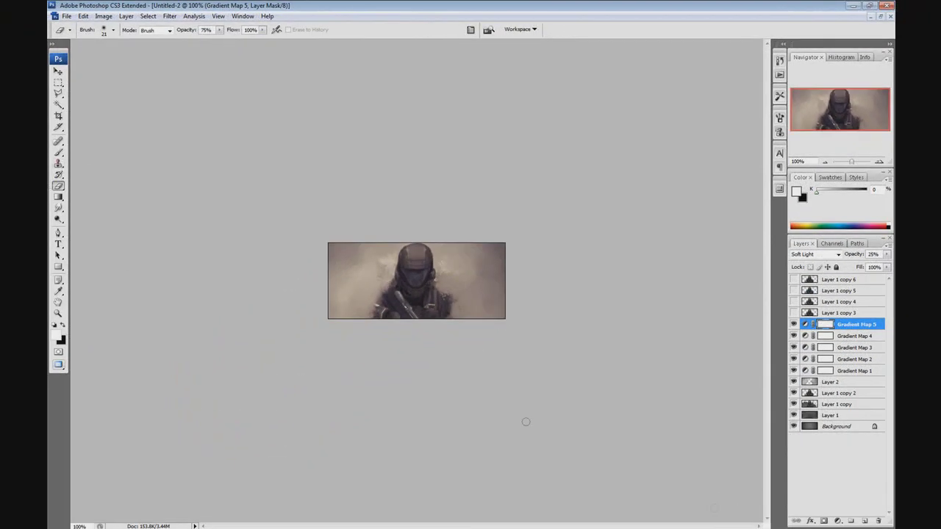
{"action": "left_click", "coordinate": [857, 520]}
{"action": "left_click", "coordinate": [58, 152]}
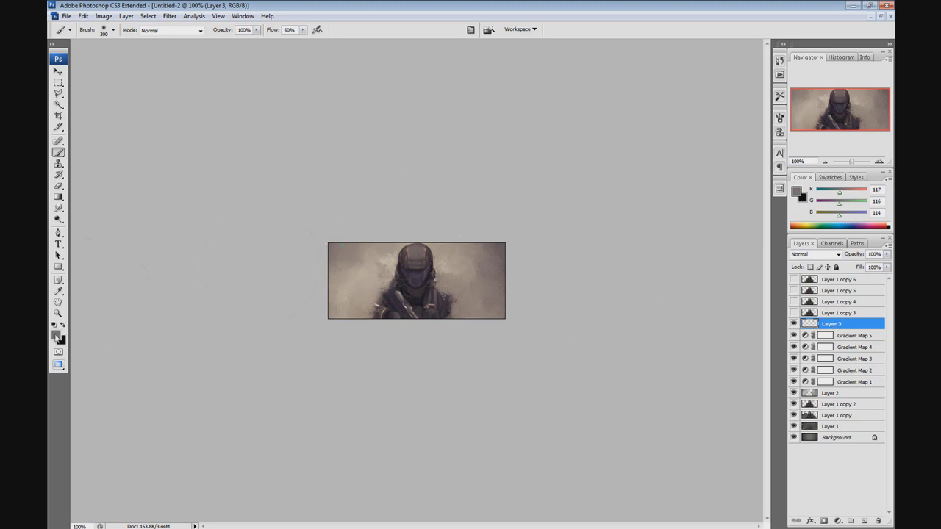
Step: Set the foreground colour to white (#ffffff) and the brush flow to 60%
{"action": "left_click", "coordinate": [56, 335]}
{"action": "left_click_drag", "start_coordinate": [508, 260], "coordinate": [440, 176]}
{"action": "left_click", "coordinate": [717, 195]}
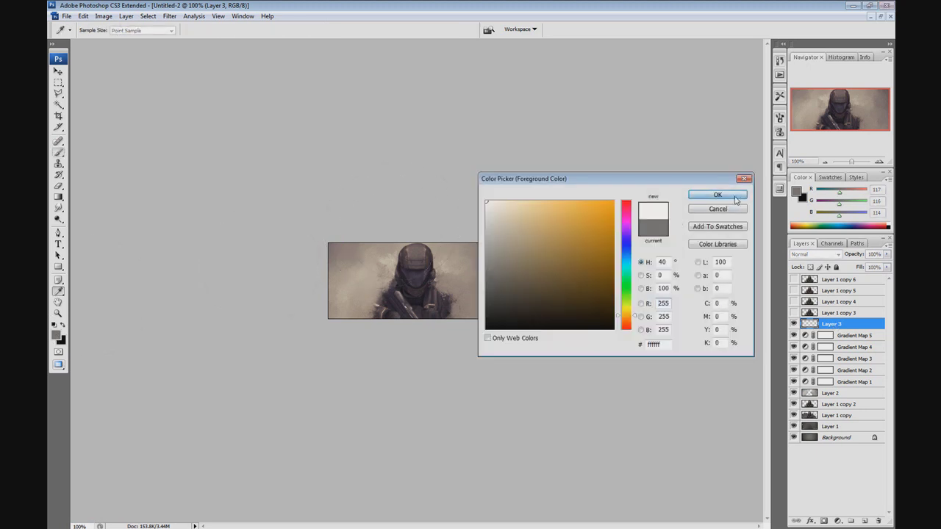
{"action": "left_click", "coordinate": [301, 32]}
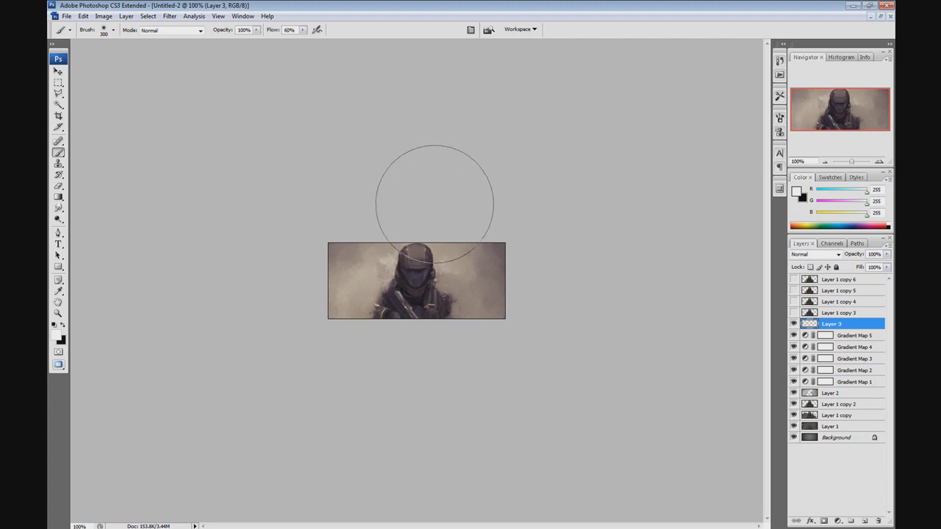
{"action": "key", "text": "Return"}
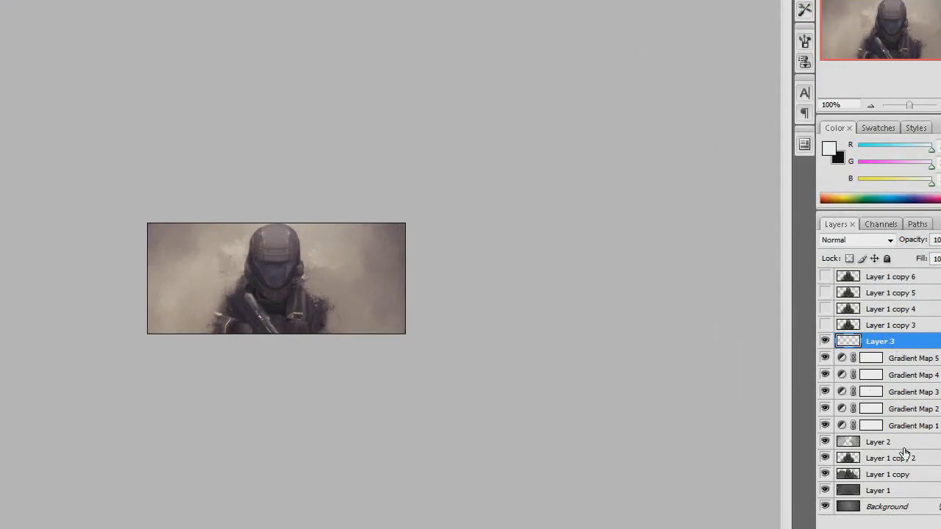
Step: Erase smoke from the soldier's chest and rifle on Layer 2 with a 35 px soft eraser
{"action": "left_click", "coordinate": [901, 443]}
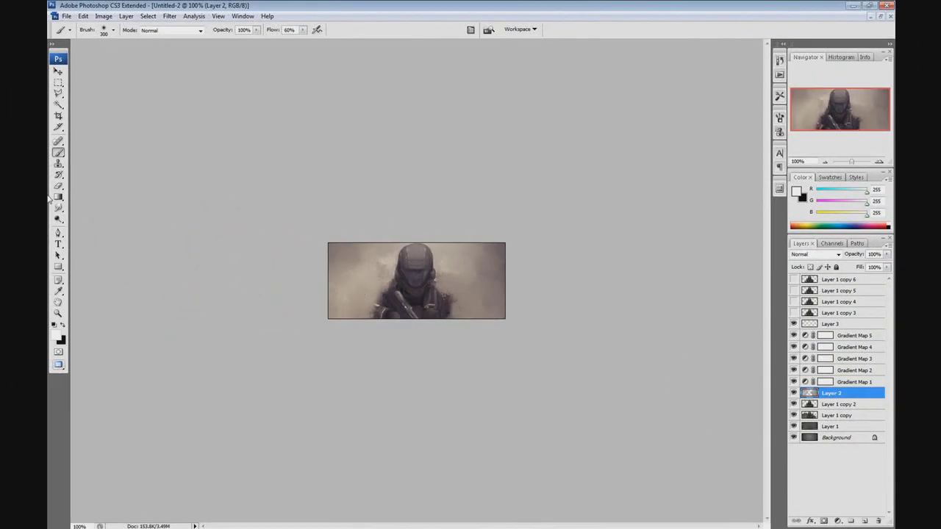
{"action": "left_click", "coordinate": [59, 185]}
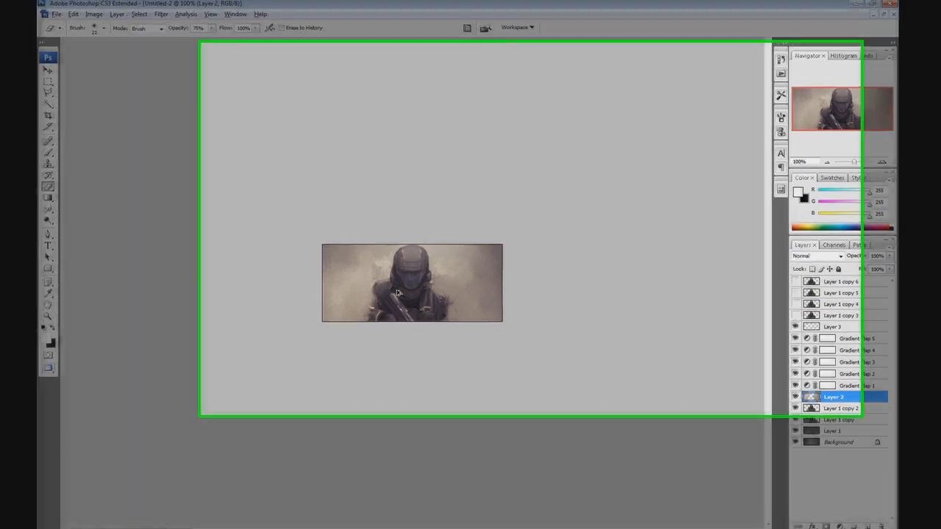
{"action": "left_click", "coordinate": [830, 323]}
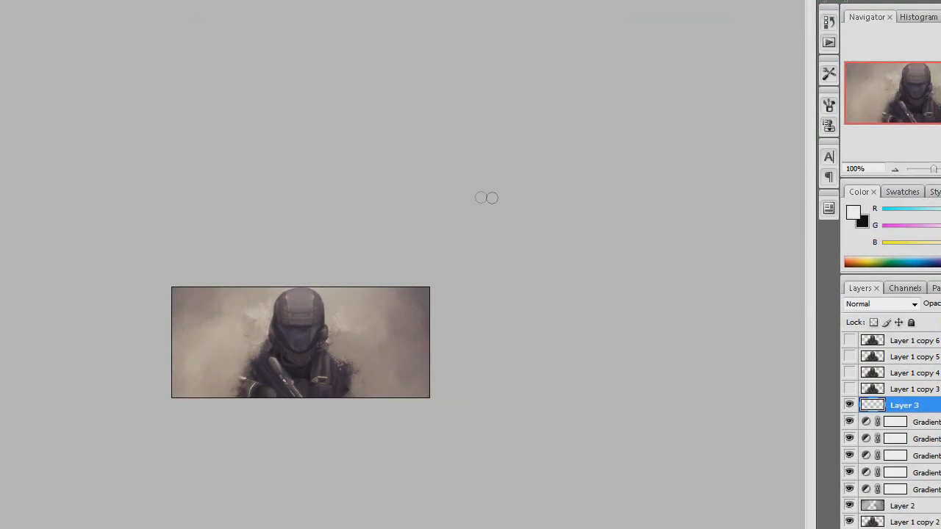
{"action": "right_click", "coordinate": [455, 260]}
{"action": "left_click", "coordinate": [408, 468]}
{"action": "left_click", "coordinate": [431, 468]}
{"action": "left_click", "coordinate": [267, 359]}
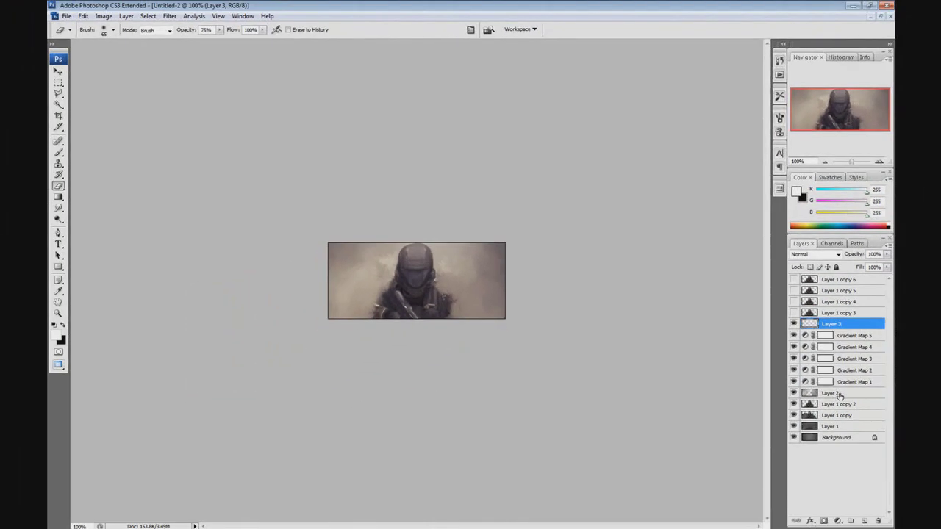
{"action": "left_click", "coordinate": [839, 394]}
{"action": "mouse_move", "coordinate": [386, 289]}
{"action": "left_mouse_down"}
{"action": "mouse_move", "coordinate": [420, 313]}
{"action": "mouse_move", "coordinate": [451, 304]}
{"action": "left_mouse_up"}
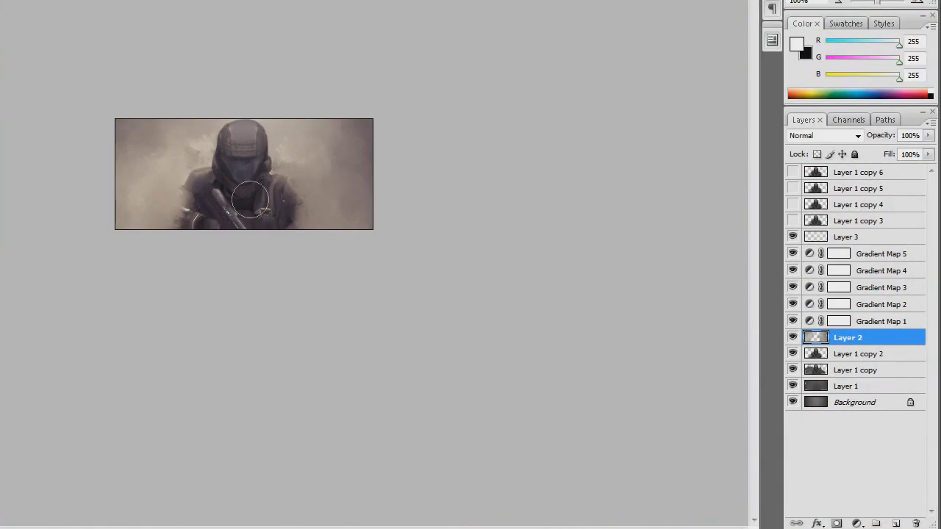
Step: On Layer 3, set the foreground colour to black for drawing bars
{"action": "left_click", "coordinate": [868, 236]}
{"action": "left_click", "coordinate": [63, 325]}
{"action": "left_click", "coordinate": [58, 267]}
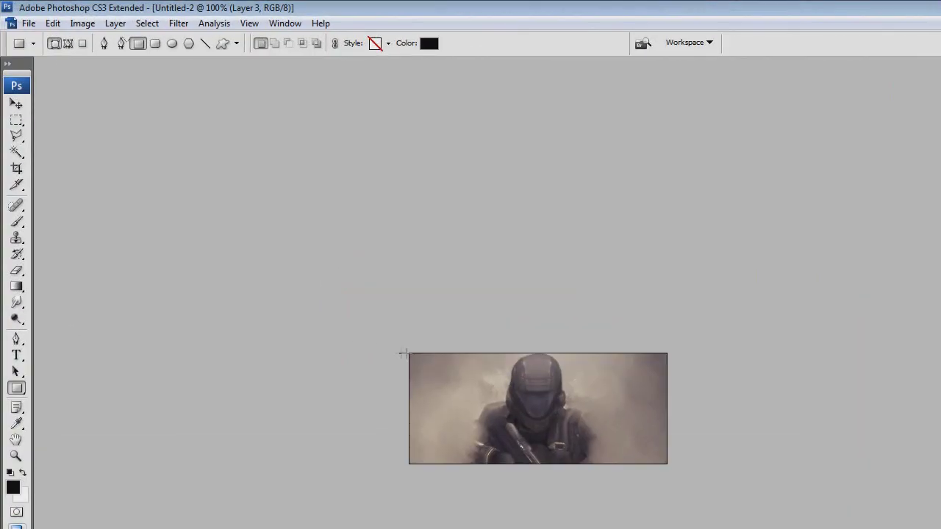
Step: Draw a thin black bar across the top edge and duplicate it to the bottom edge
{"action": "left_click_drag", "start_coordinate": [403, 353], "coordinate": [670, 360]}
{"action": "key", "text": "v"}
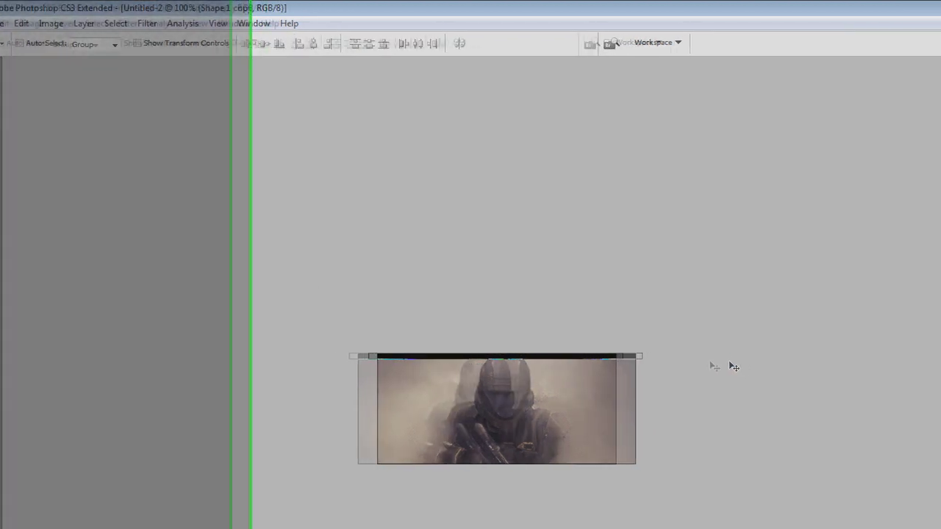
{"action": "key", "text": "ctrl+j"}
{"action": "left_click_drag", "start_coordinate": [650, 355], "coordinate": [651, 388]}
{"action": "left_click_drag", "start_coordinate": [366, 388], "coordinate": [368, 456]}
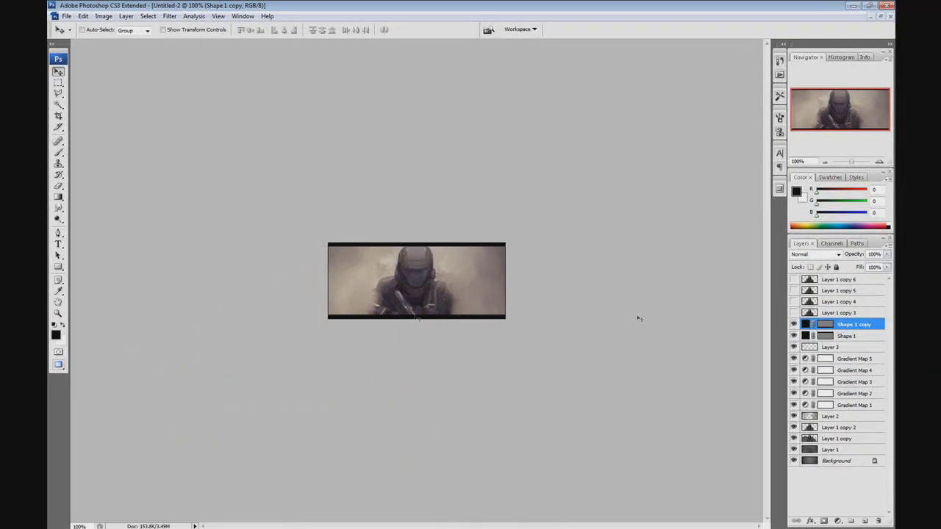
Step: Type white 'ODST' text and shift it left, slightly down, over the soldier's chest
{"action": "left_click", "coordinate": [59, 244]}
{"action": "left_click", "coordinate": [466, 293]}
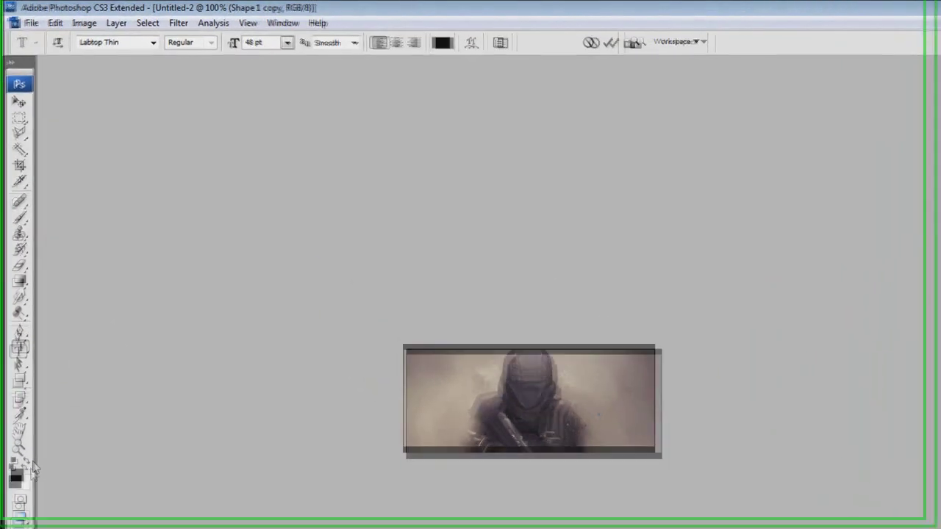
{"action": "left_click", "coordinate": [62, 324]}
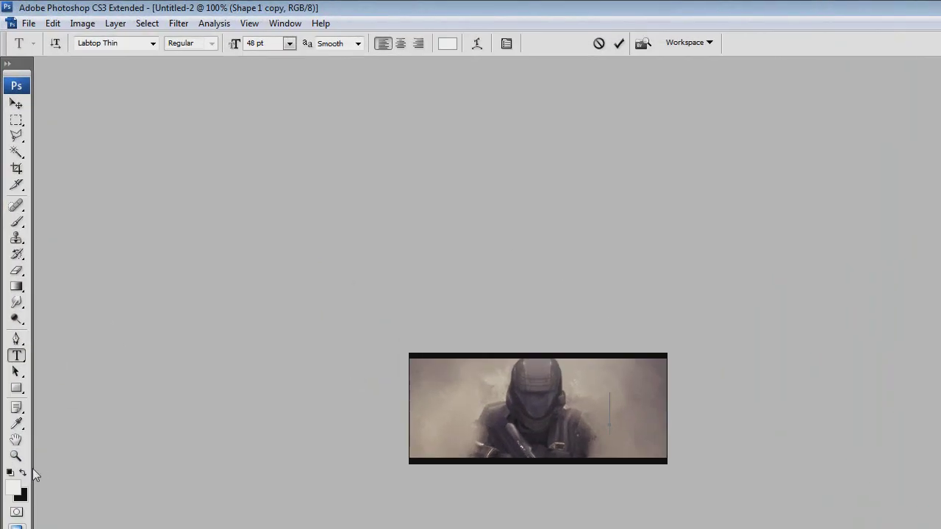
{"action": "type", "text": "ODST"}
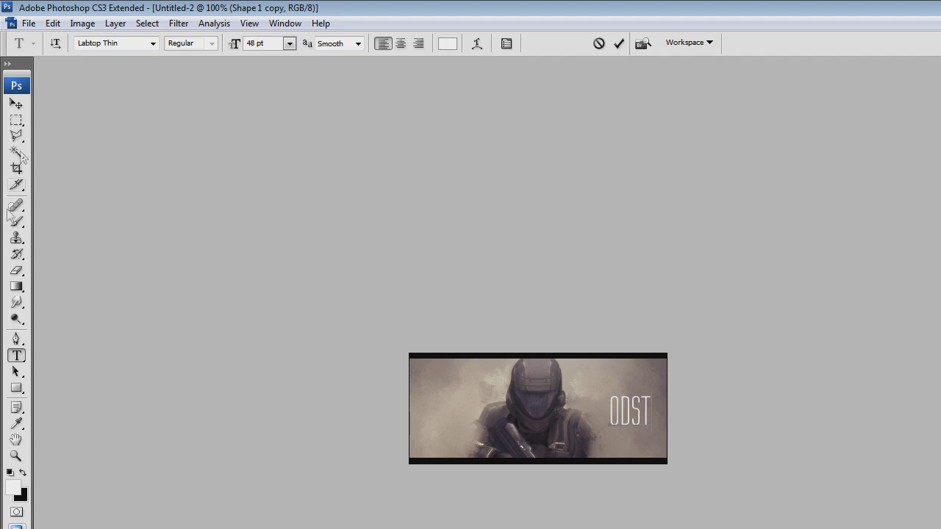
{"action": "left_click", "coordinate": [16, 104]}
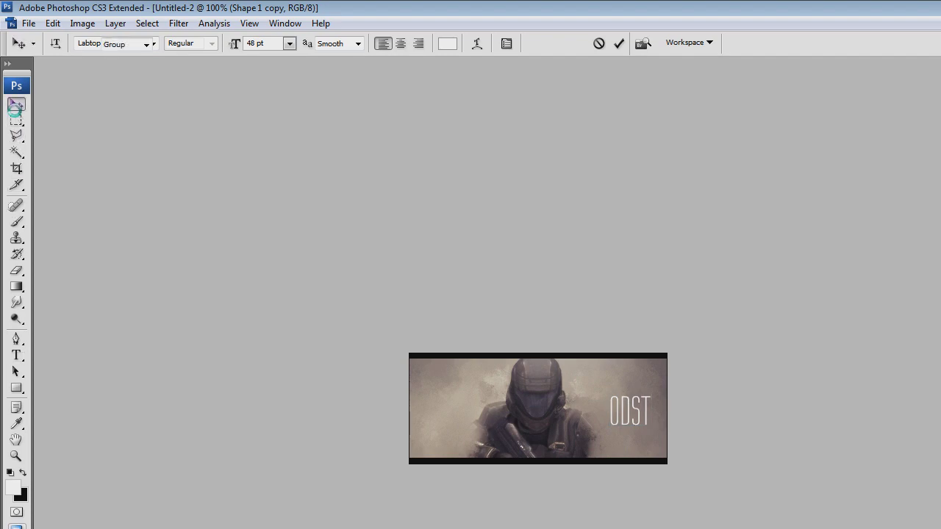
{"action": "left_click_drag", "start_coordinate": [621, 411], "coordinate": [597, 430]}
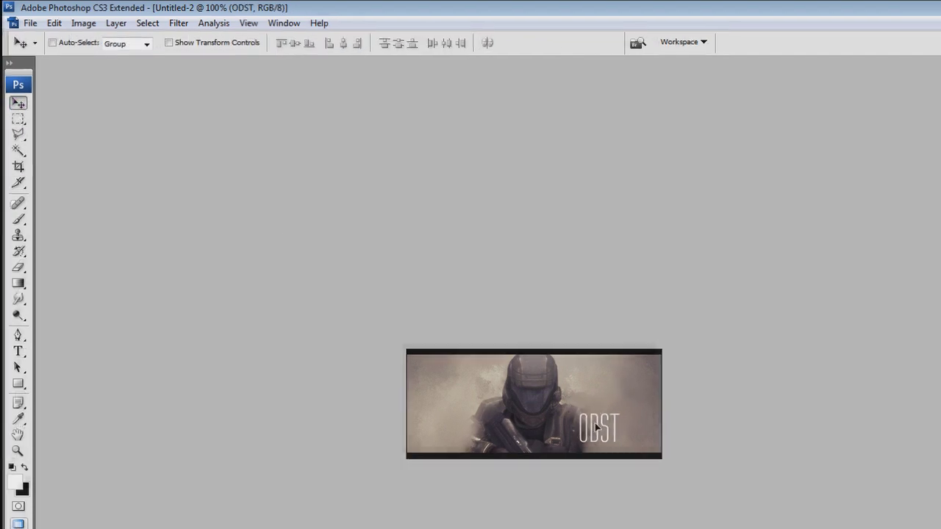